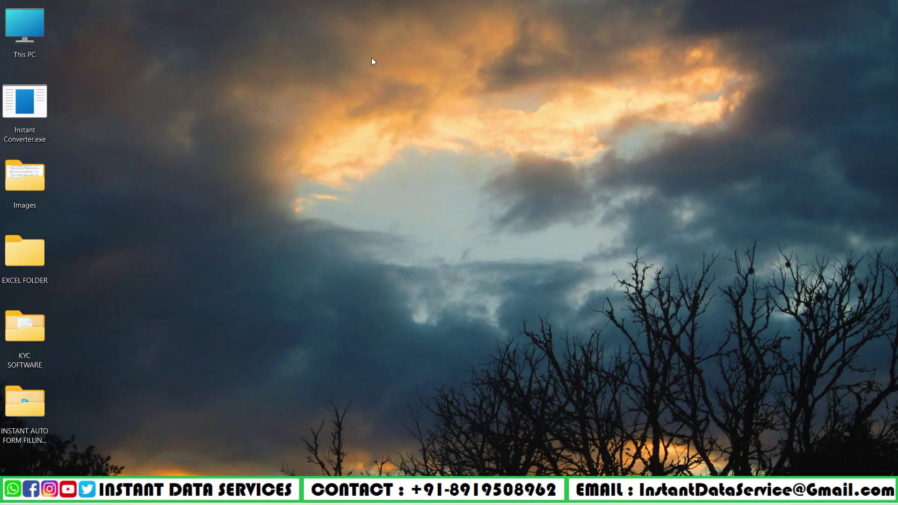
Open TYBCYTOP (36).jpg from the Images folder in Paint and scroll through its records.
right_click(7, 205)
click(50, 236)
click(120, 137)
right_click(121, 139)
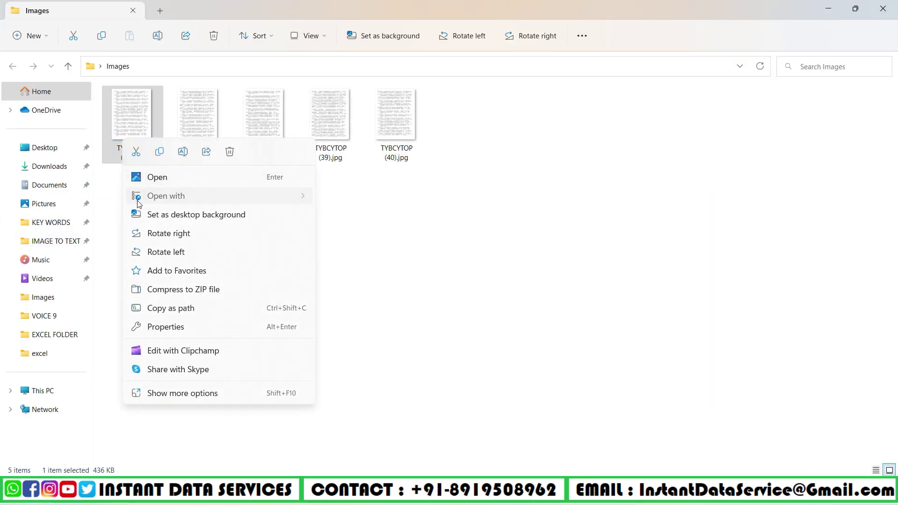
mouse_move(139, 204)
click(379, 219)
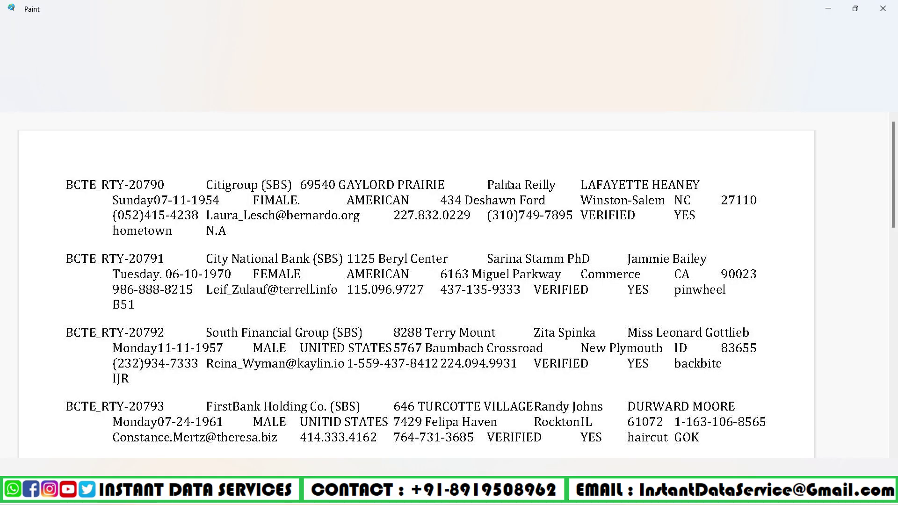
scroll(508, 184, down, 15)
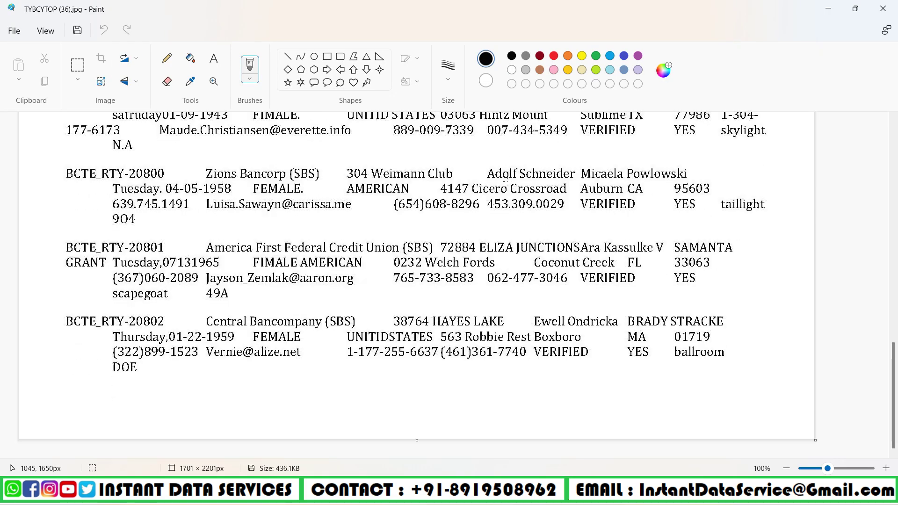
scroll(508, 183, up, 15)
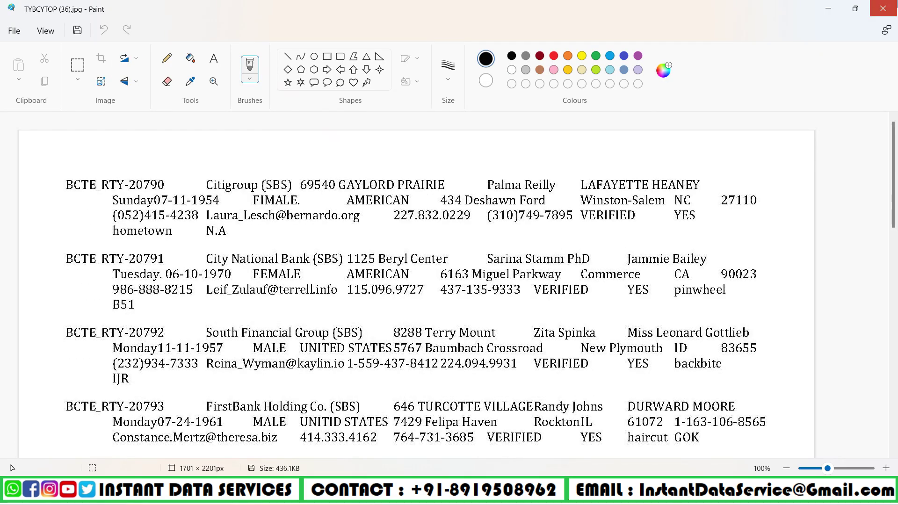
Close Paint and the Images folder, and confirm EXCEL FOLDER is empty.
click(894, 6)
click(894, 5)
right_click(16, 250)
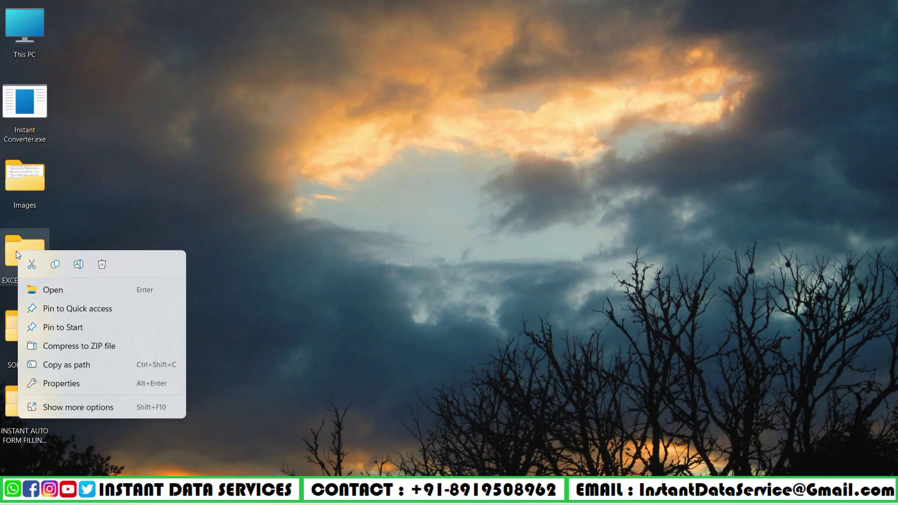
click(58, 290)
drag(147, 129, 654, 356)
click(883, 8)
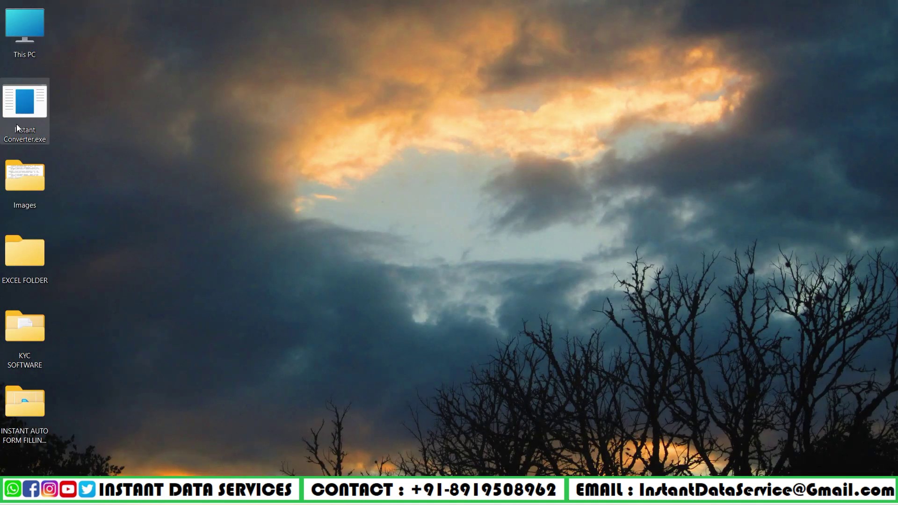
Launch Instant Converter with pattern KYC and output format .XLSX.
right_click(18, 125)
click(74, 164)
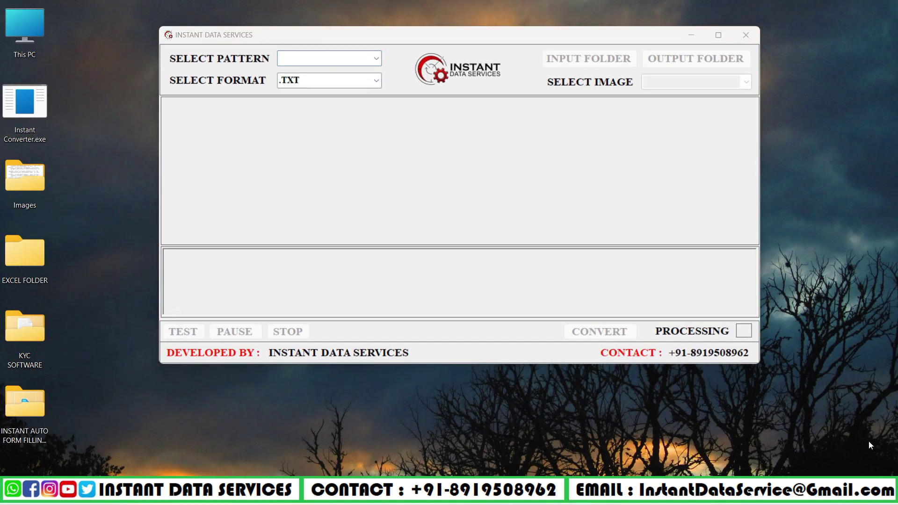
click(376, 59)
click(361, 71)
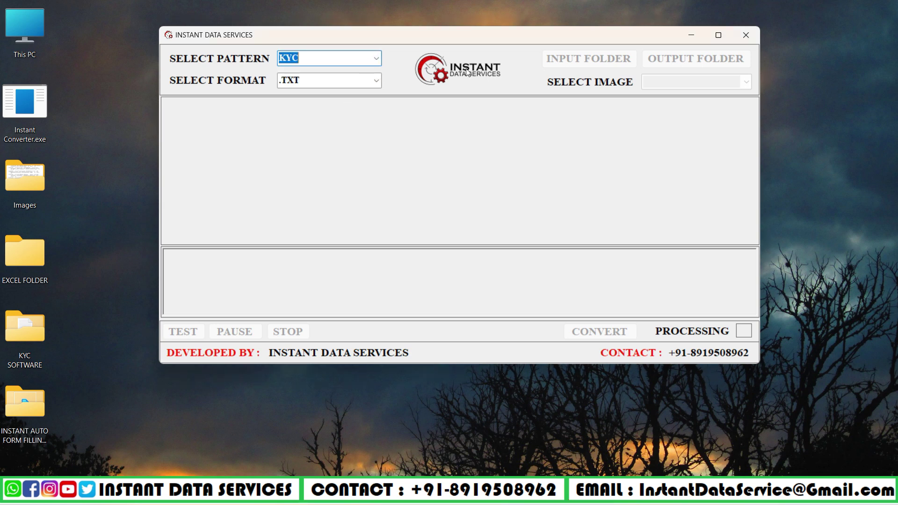
click(376, 80)
click(293, 119)
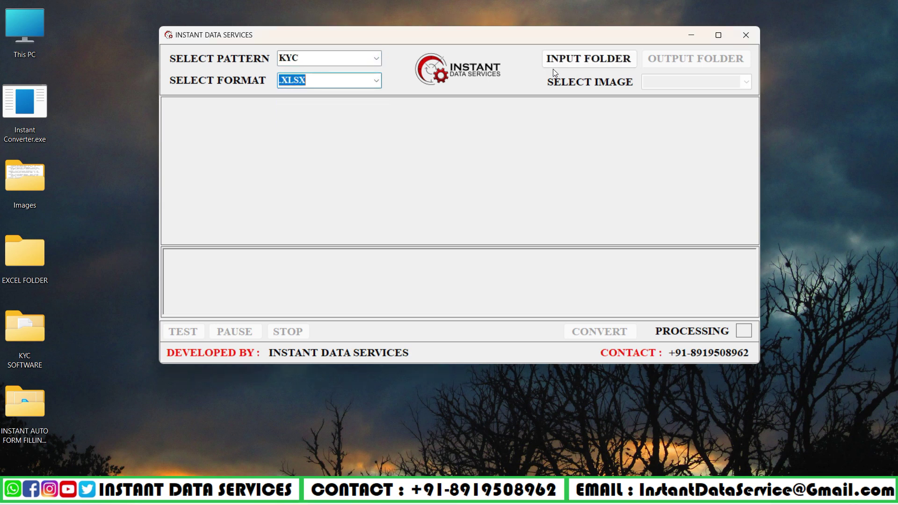
Convert the Images folder into EXCEL FOLDER and acknowledge the completion message.
click(552, 65)
double_click(401, 247)
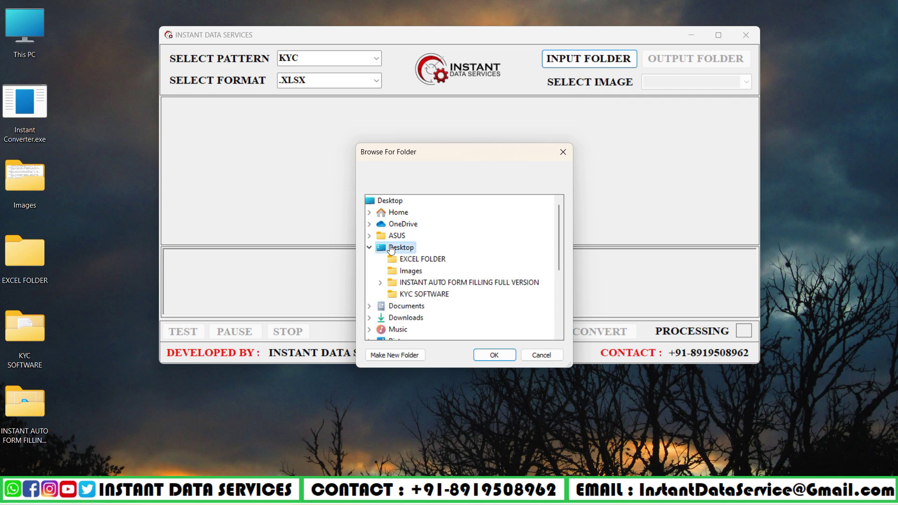
click(411, 274)
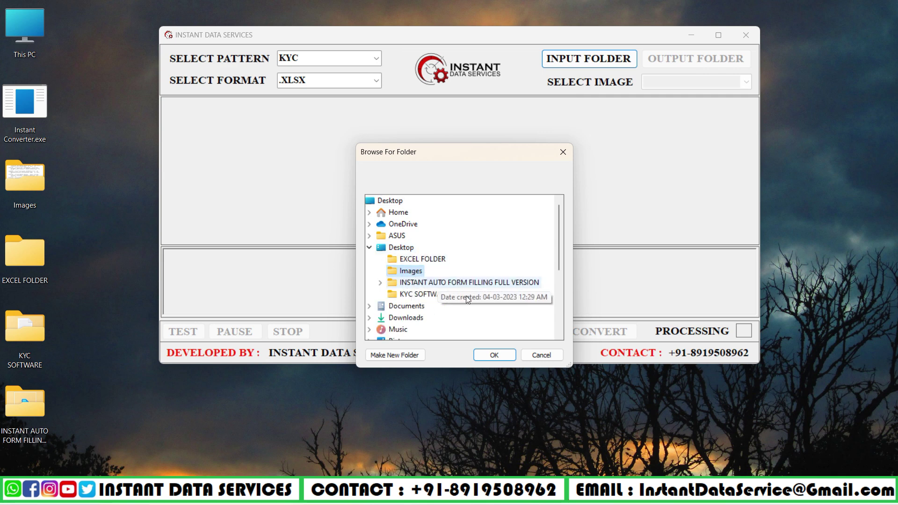
click(484, 355)
click(674, 61)
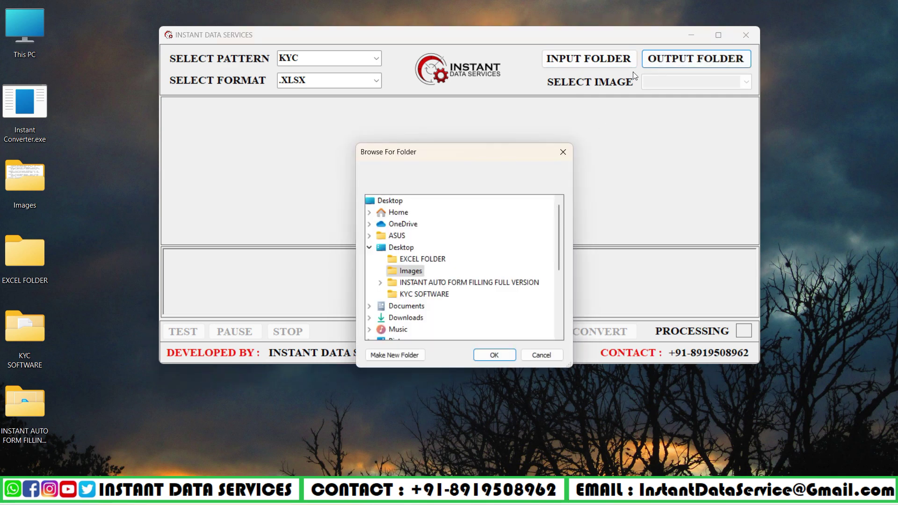
click(419, 262)
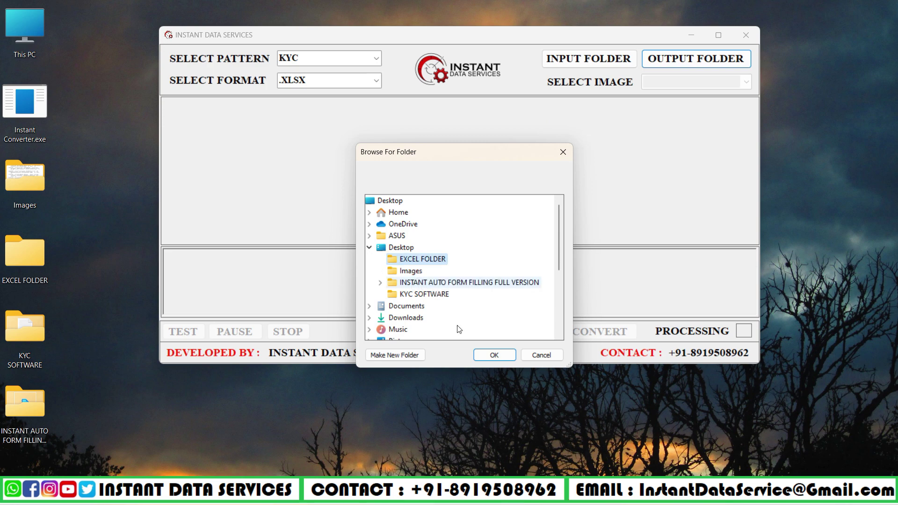
click(493, 356)
click(622, 329)
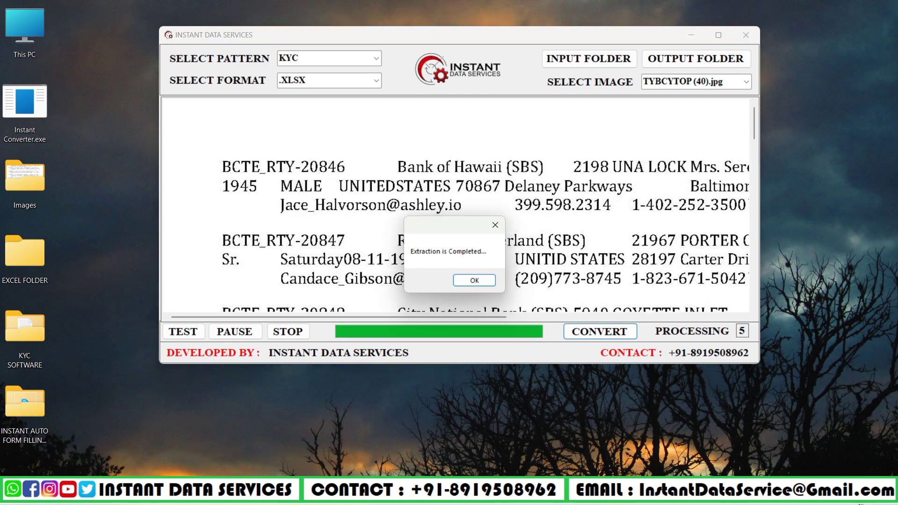
click(471, 280)
click(747, 37)
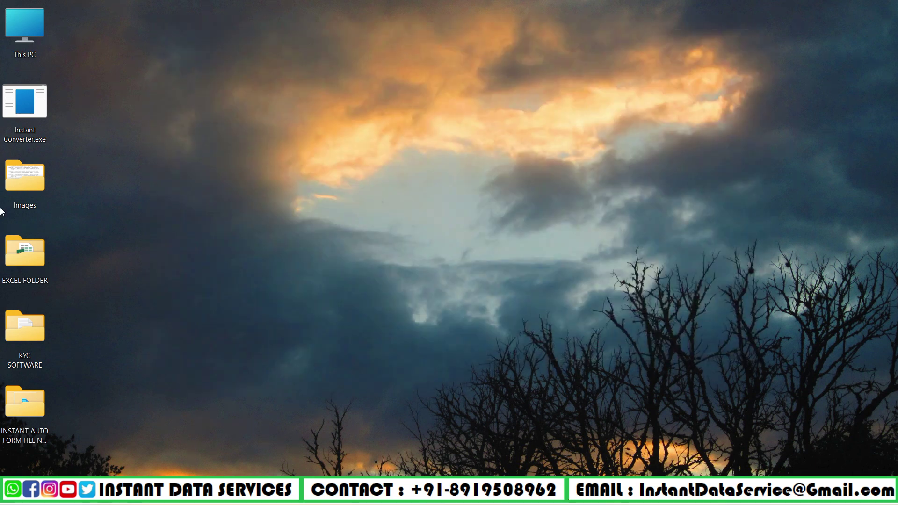
right_click(11, 252)
click(39, 290)
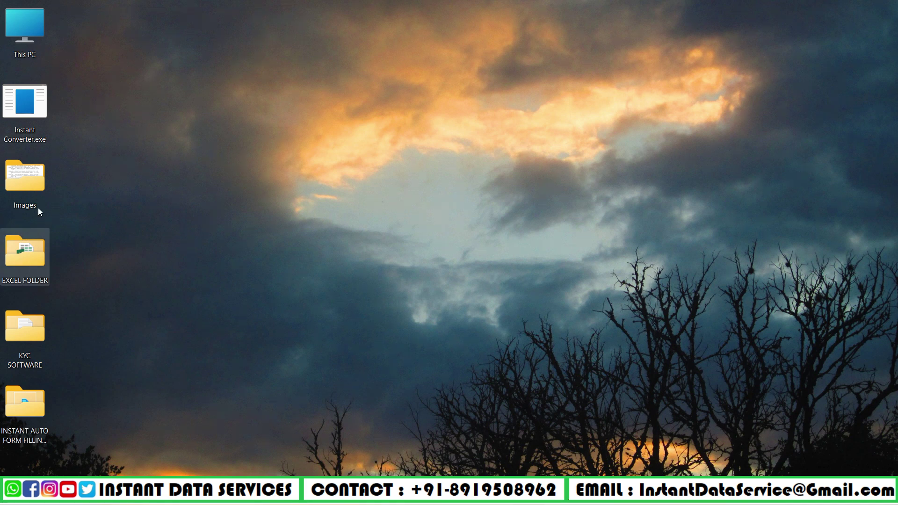
right_click(134, 113)
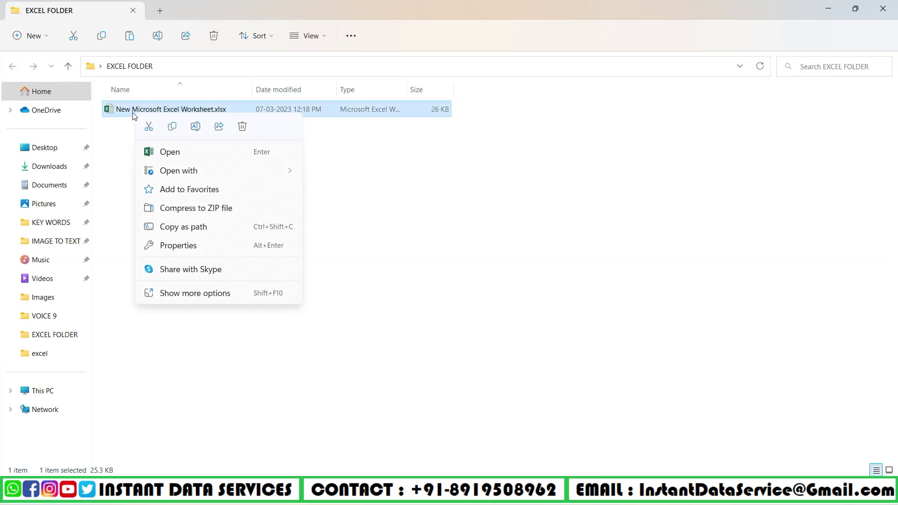
click(158, 154)
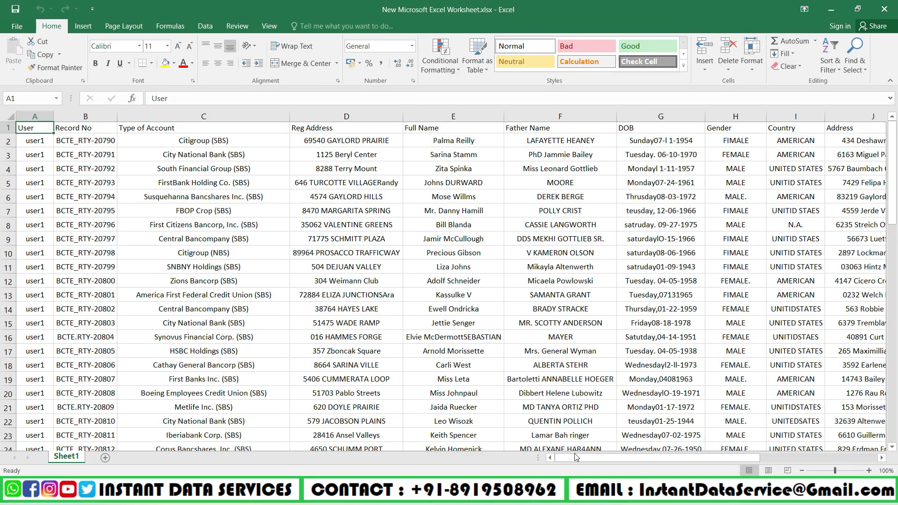
drag(576, 456, 555, 450)
click(892, 5)
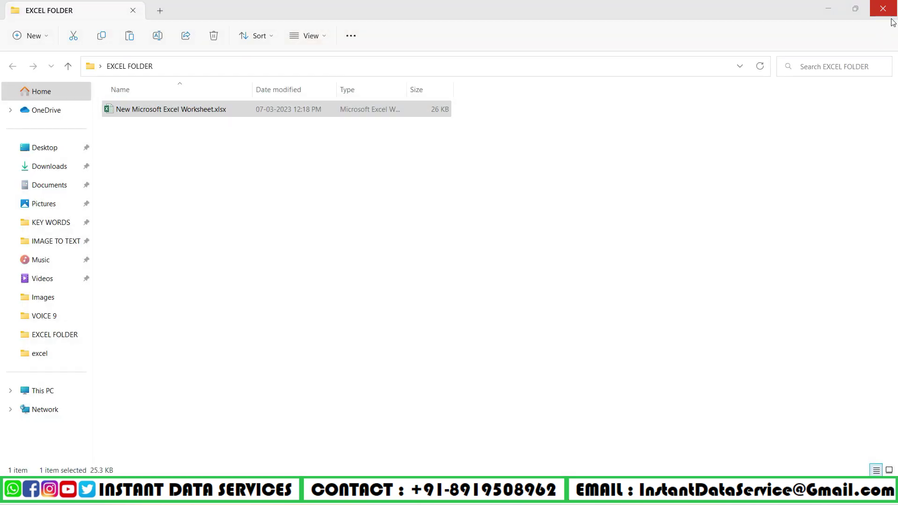
click(892, 6)
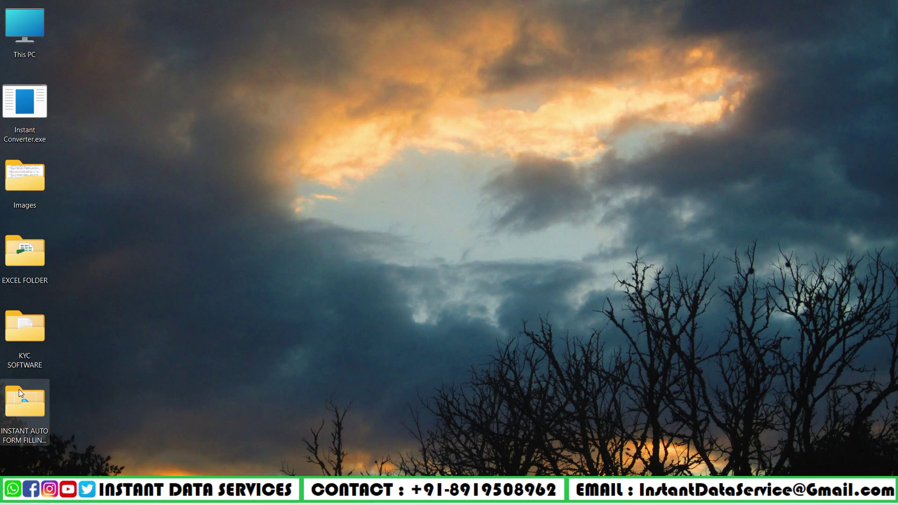
Run Instant Auto Form Filling.exe from the INSTANT AUTO FORM FILLING FULL VERSION folder.
right_click(14, 397)
click(79, 265)
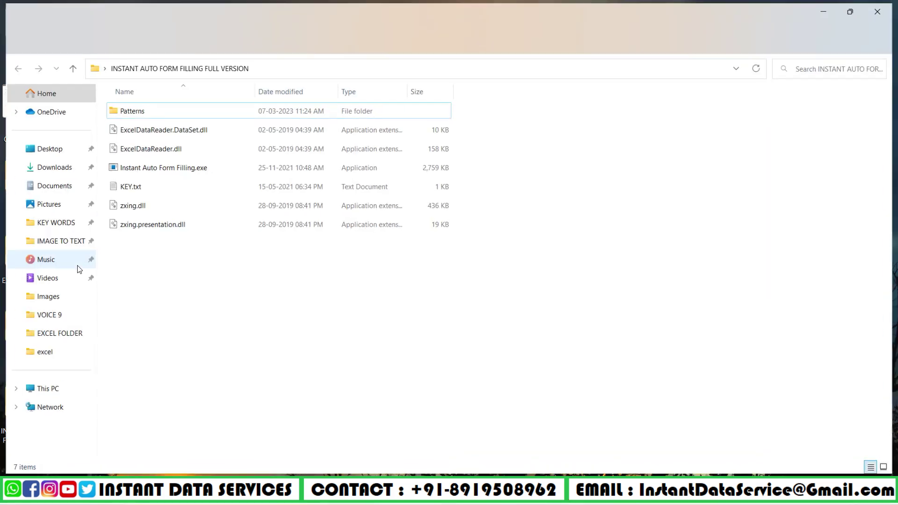
right_click(122, 172)
click(154, 208)
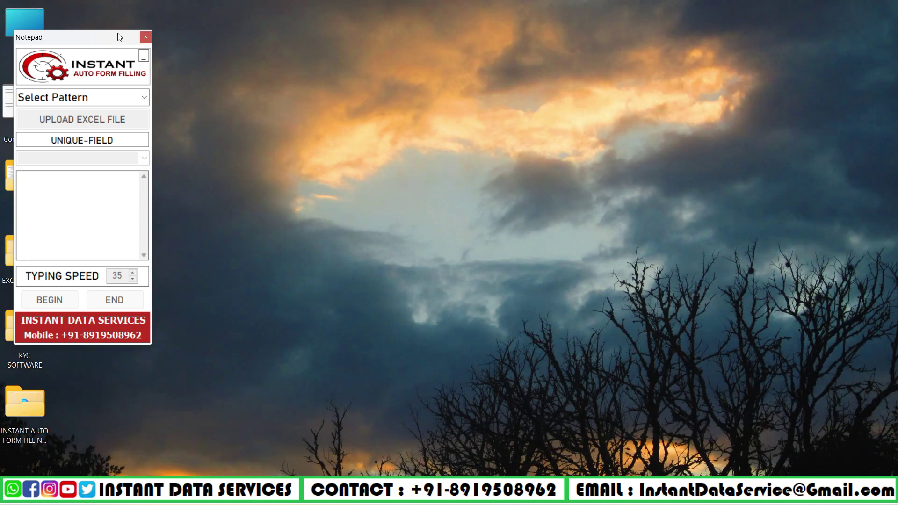
right_click(16, 354)
click(130, 280)
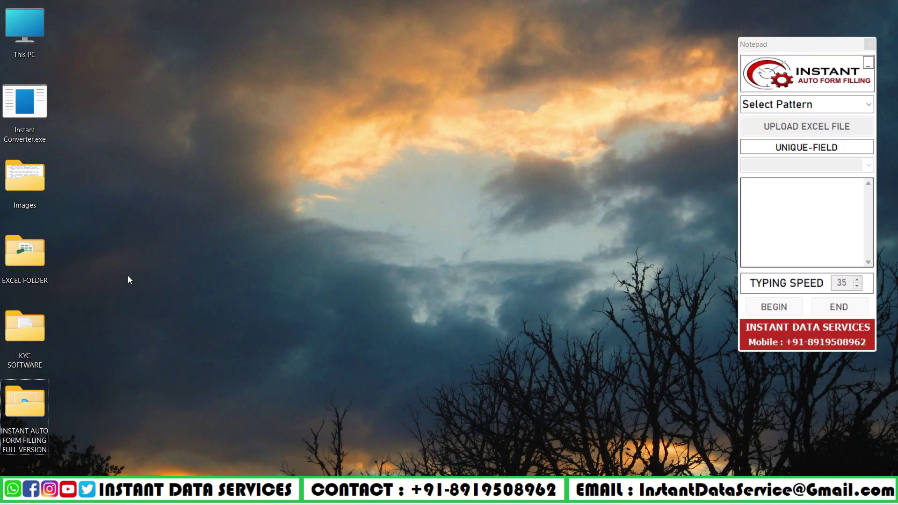
Launch DataEntryForm.exe from the KYC SOFTWARE folder.
right_click(18, 338)
click(54, 209)
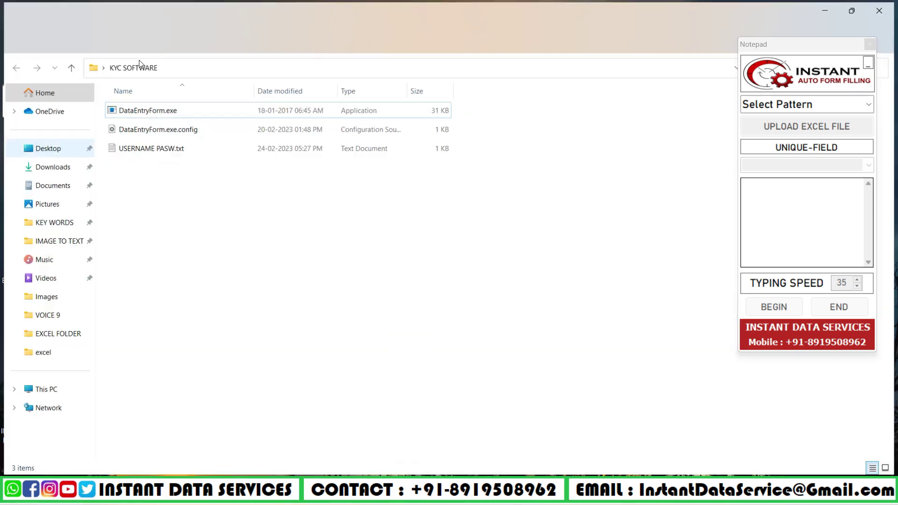
click(164, 112)
right_click(165, 116)
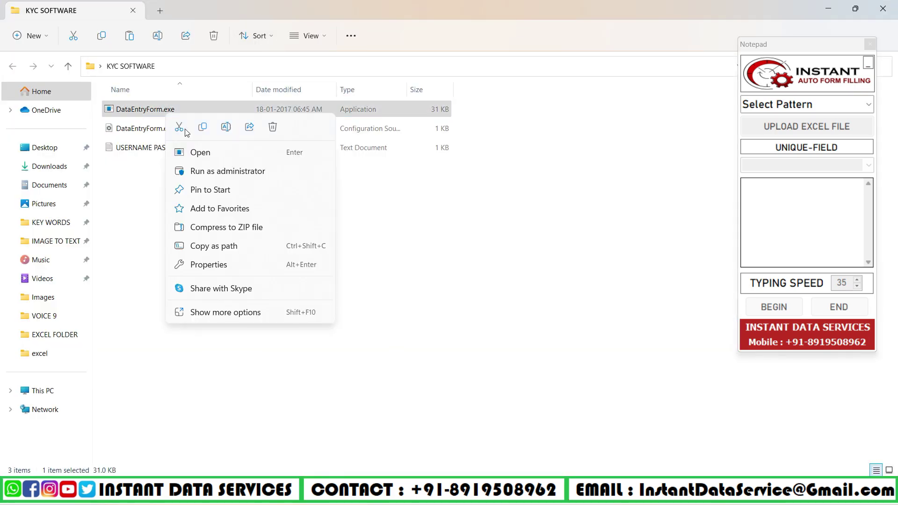
click(198, 151)
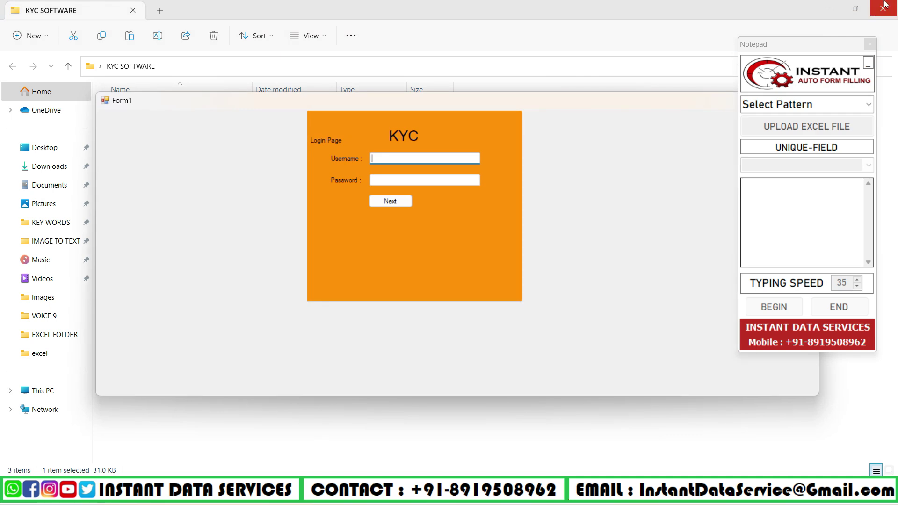
Maximize the KYC login window and log in with the username and password.
click(884, 6)
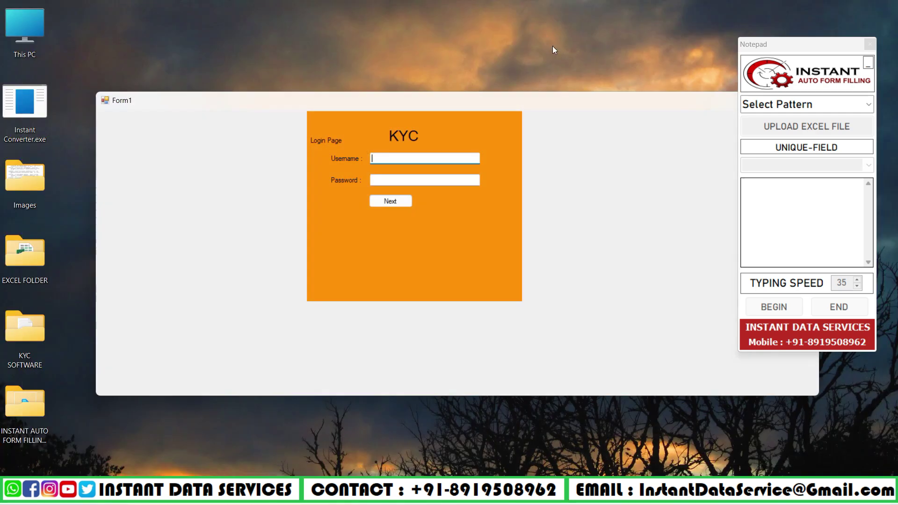
drag(457, 102, 457, 51)
click(694, 58)
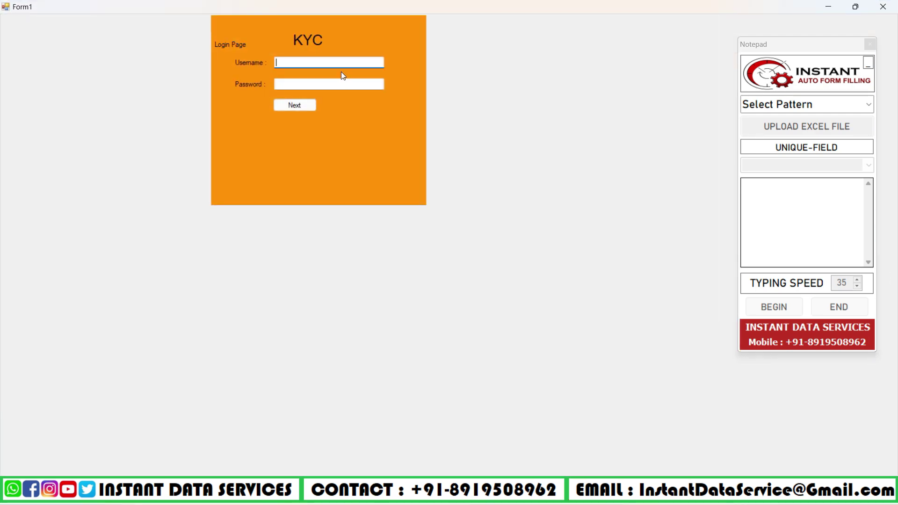
text(ADMIN)
click(337, 87)
text(A)
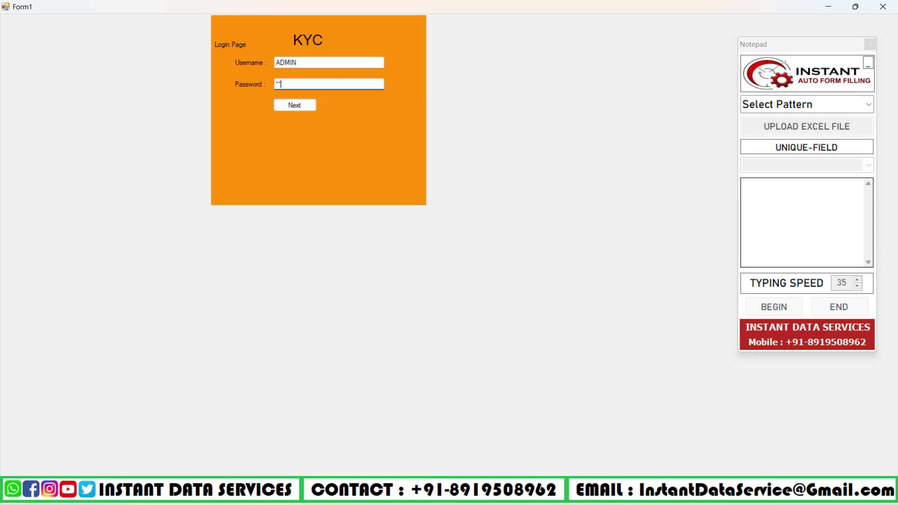
click(299, 107)
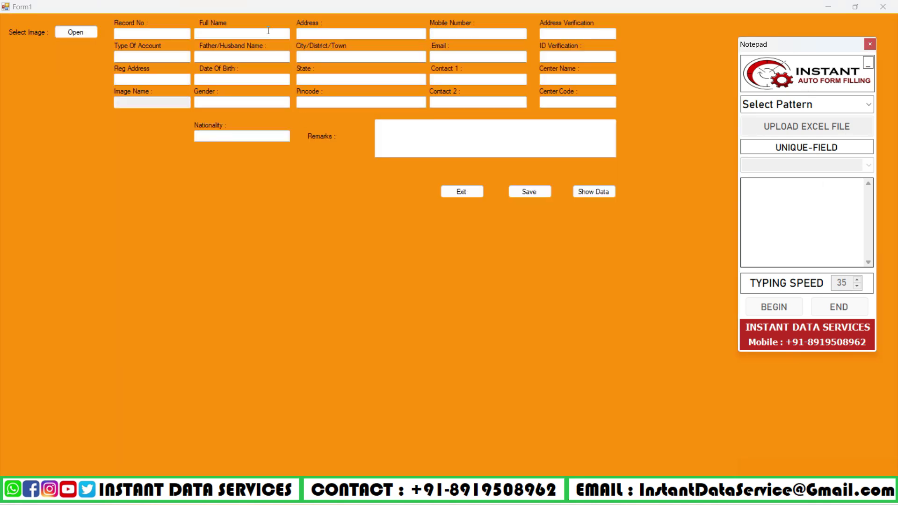
Load the scanned image TYBCYTOP (36).jpg into the data-entry form.
click(72, 31)
double_click(124, 105)
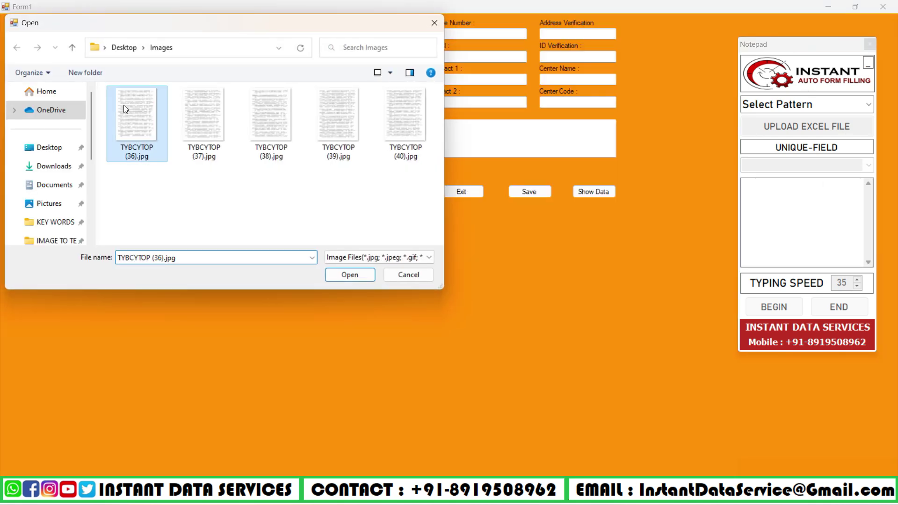
scroll(298, 267, down, 3)
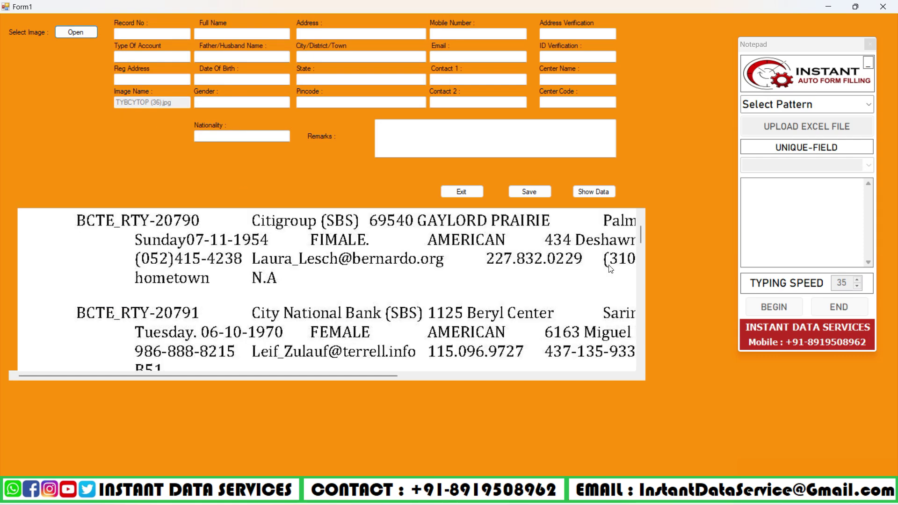
Choose the KYC pattern, load the Excel worksheet, and set typing speed to 5.
click(869, 106)
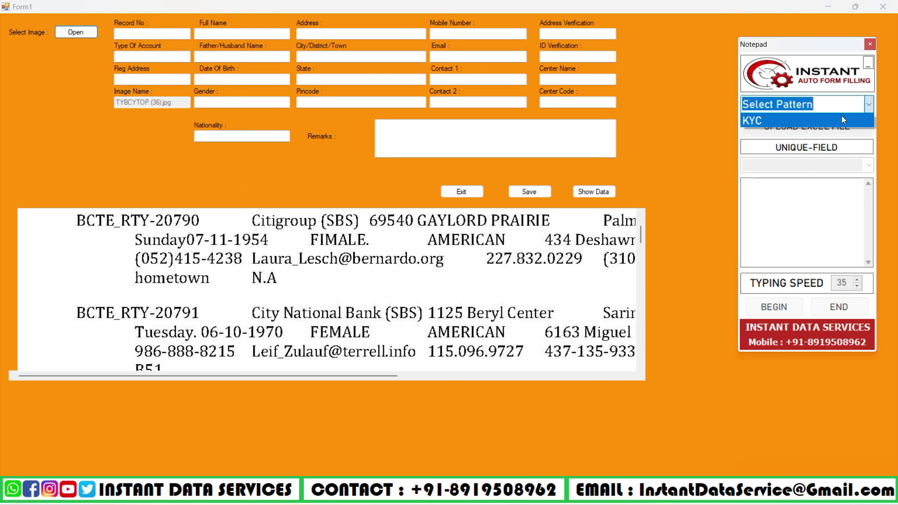
click(841, 116)
click(813, 127)
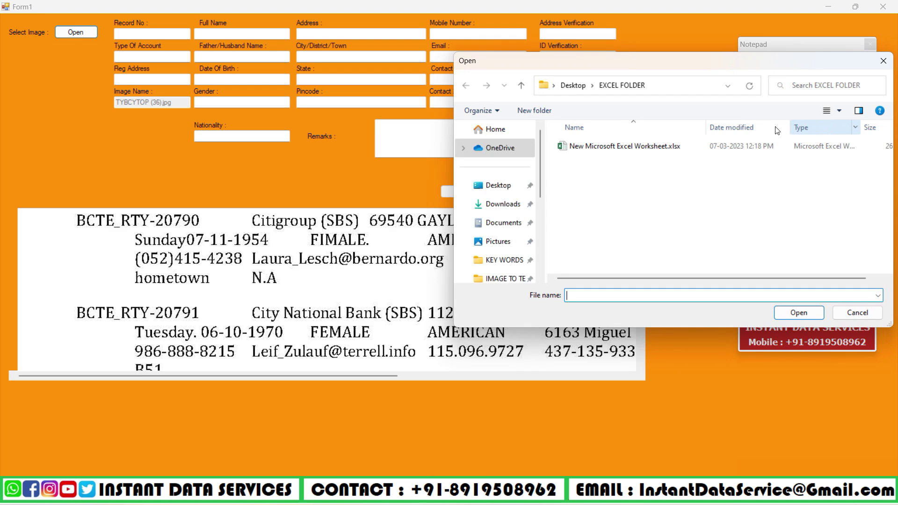
click(584, 146)
click(798, 313)
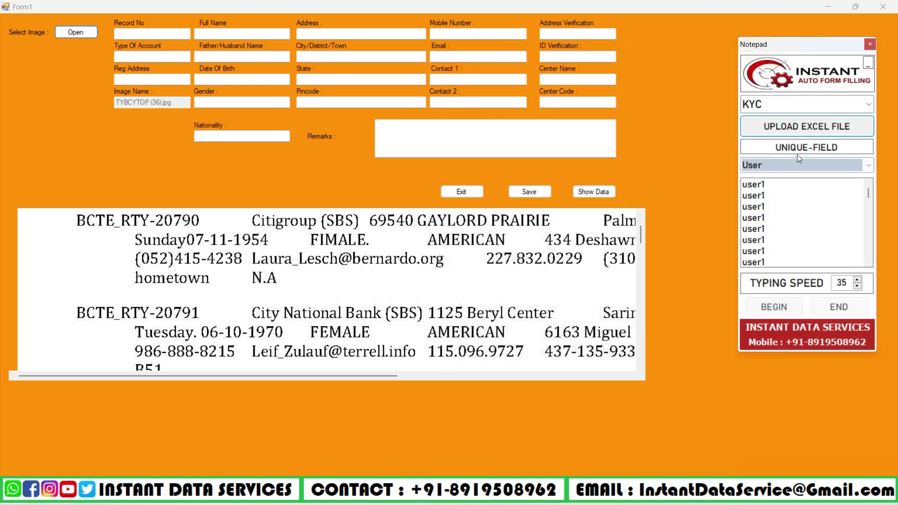
click(838, 282)
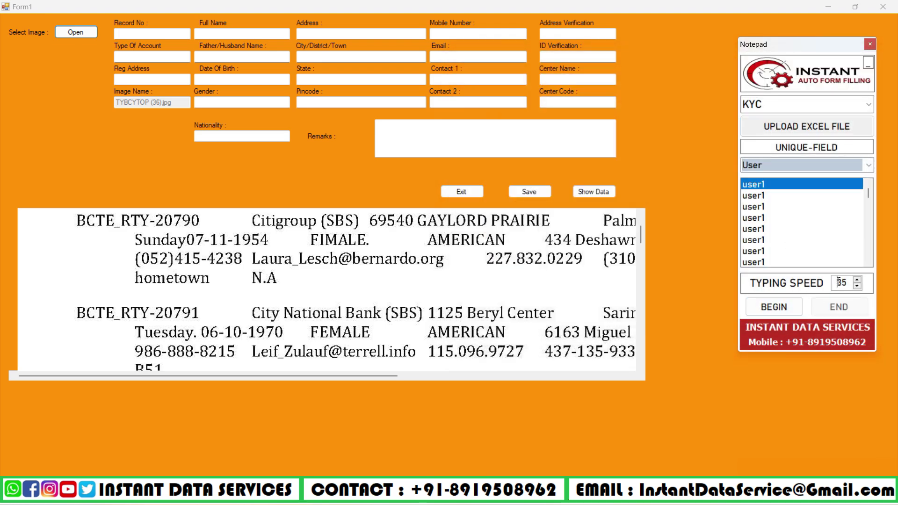
key(BackSpace)
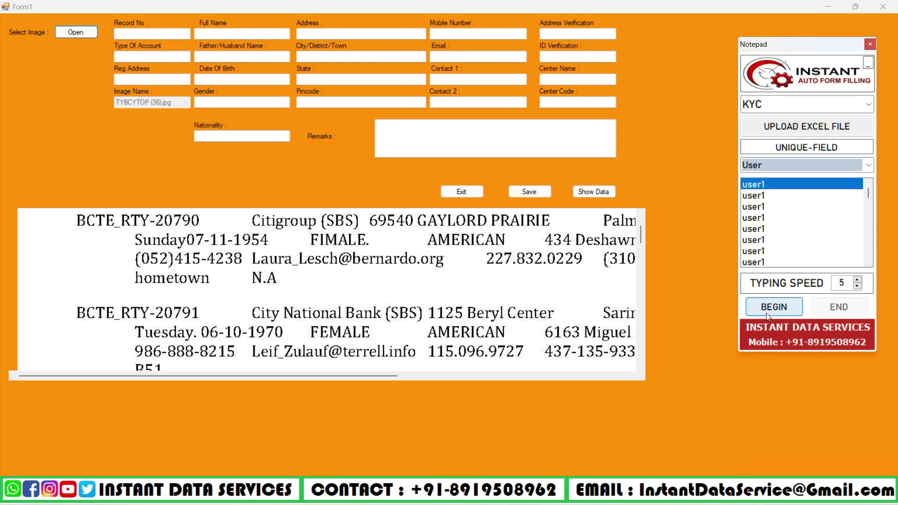
Auto-type record BCTE_RTY-20790 into the form and save it.
click(766, 311)
click(181, 30)
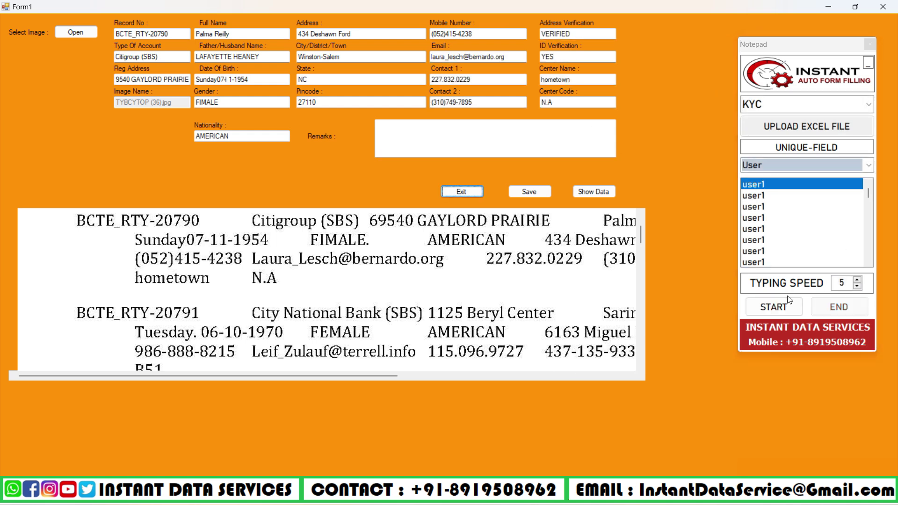
click(529, 192)
click(459, 278)
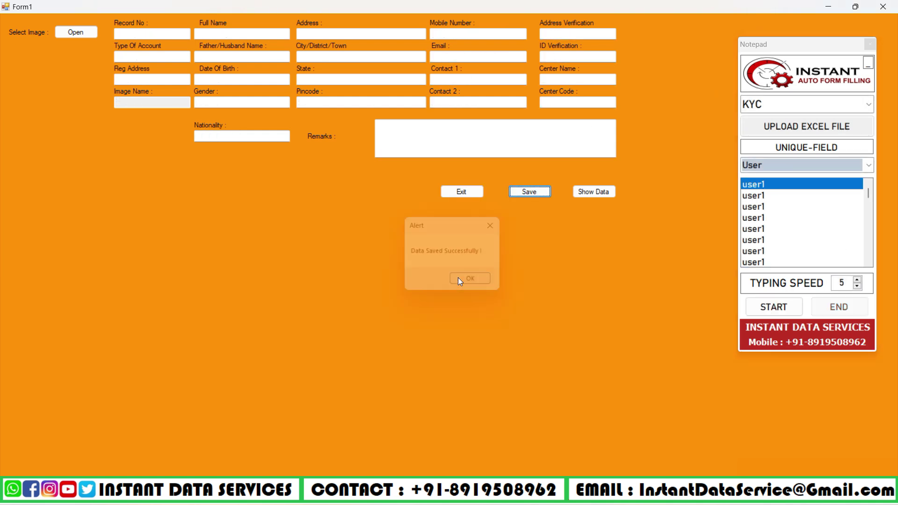
Reload TYBCYTOP (36).jpg, then auto-type and save record BCTE_RTY-20791.
click(76, 31)
double_click(142, 127)
scroll(267, 264, down, 1)
click(775, 194)
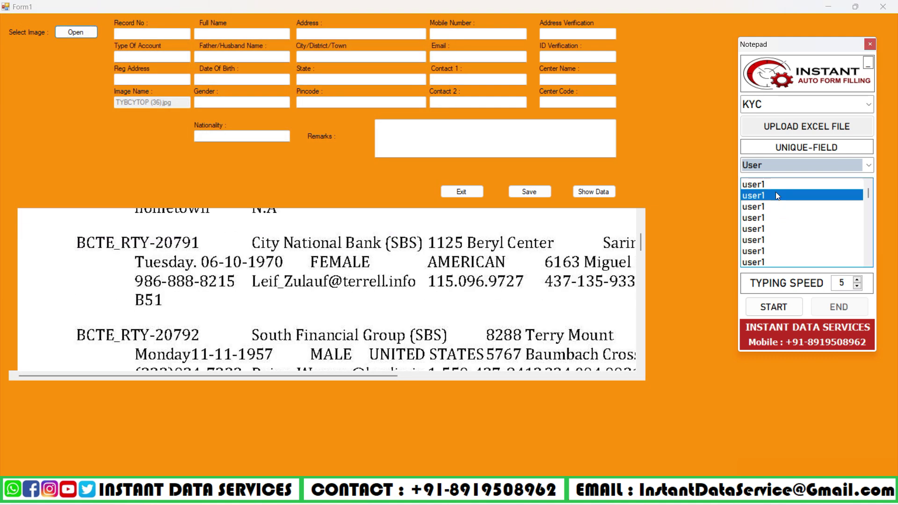
click(773, 306)
click(141, 33)
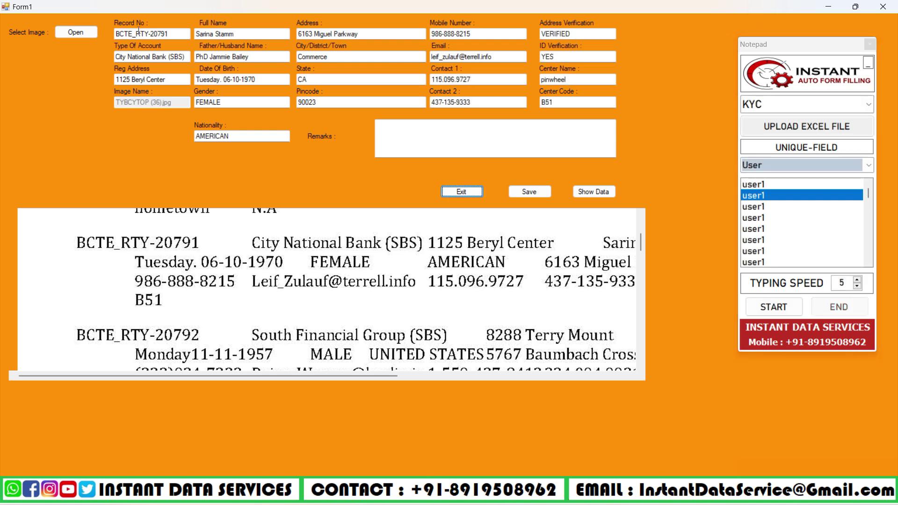
click(518, 192)
click(472, 275)
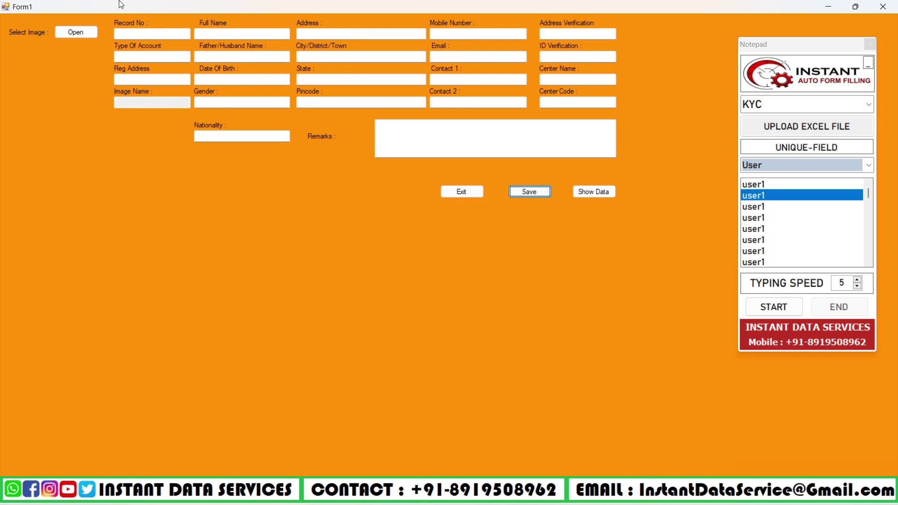
Reload TYBCYTOP (36).jpg, then auto-type and save record BCTE_RTY-20792.
click(67, 34)
double_click(136, 115)
scroll(289, 292, down, 5)
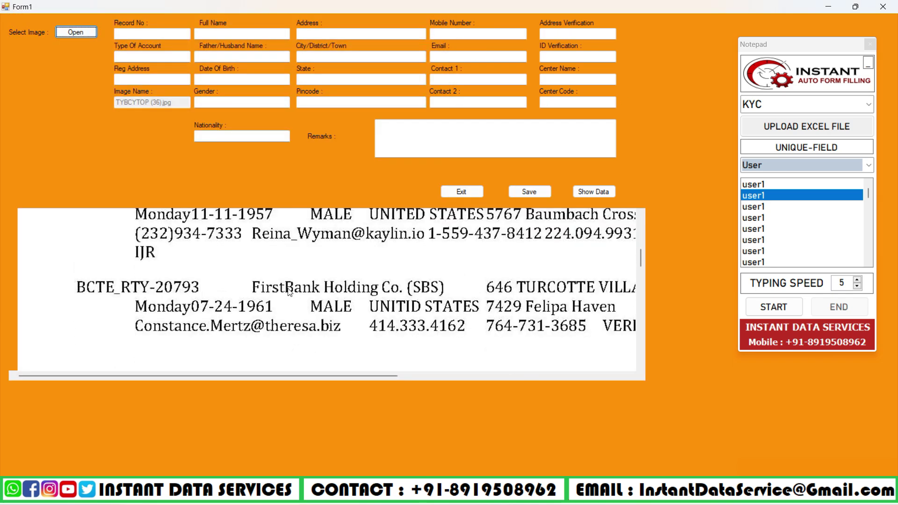
scroll(289, 292, down, 3)
click(776, 207)
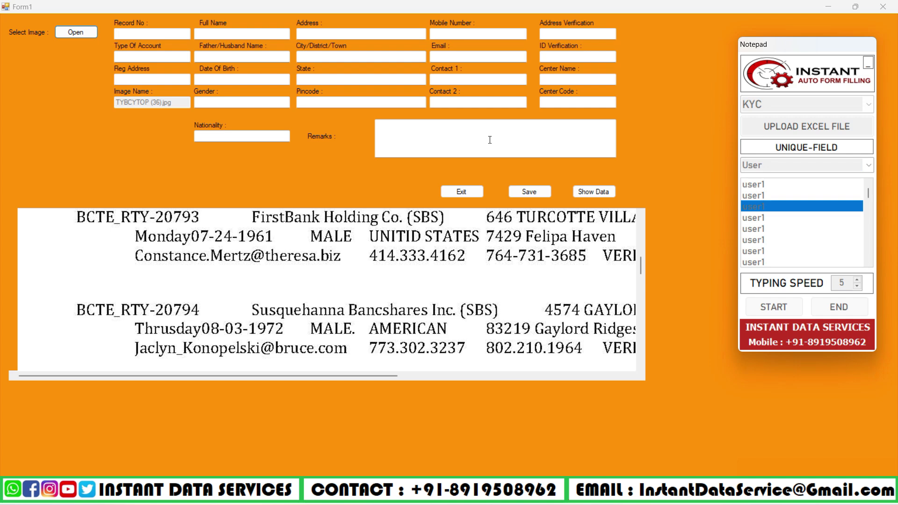
click(137, 34)
scroll(161, 242, up, 3)
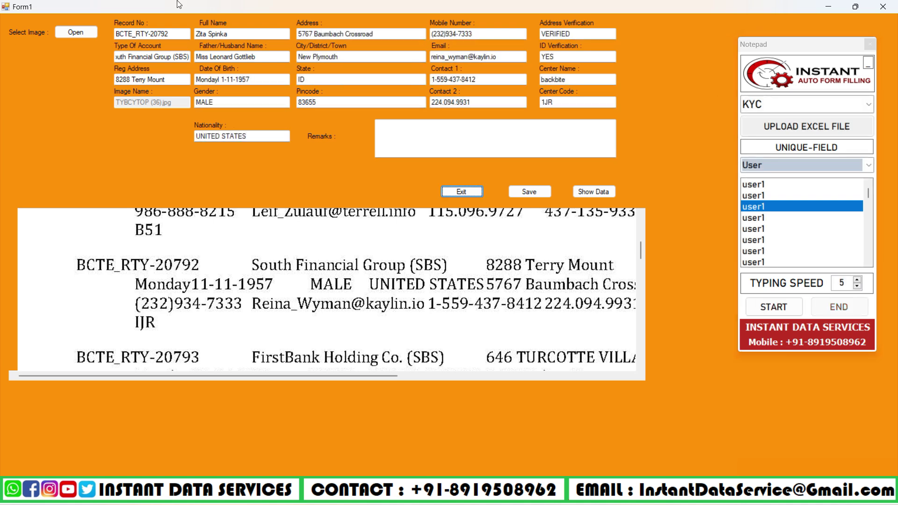
click(529, 191)
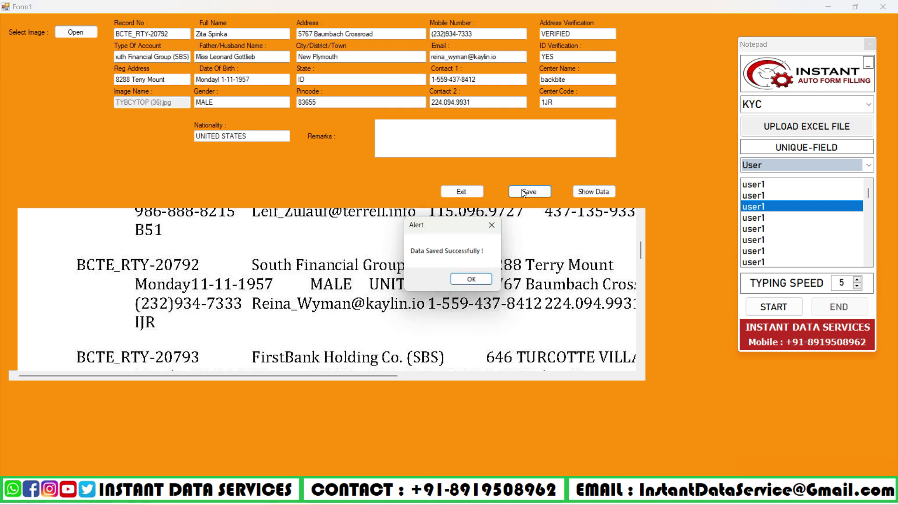
click(518, 281)
Reload TYBCYTOP (36).jpg and auto-type the fourth record, BCTE_RTY-20793.
click(76, 32)
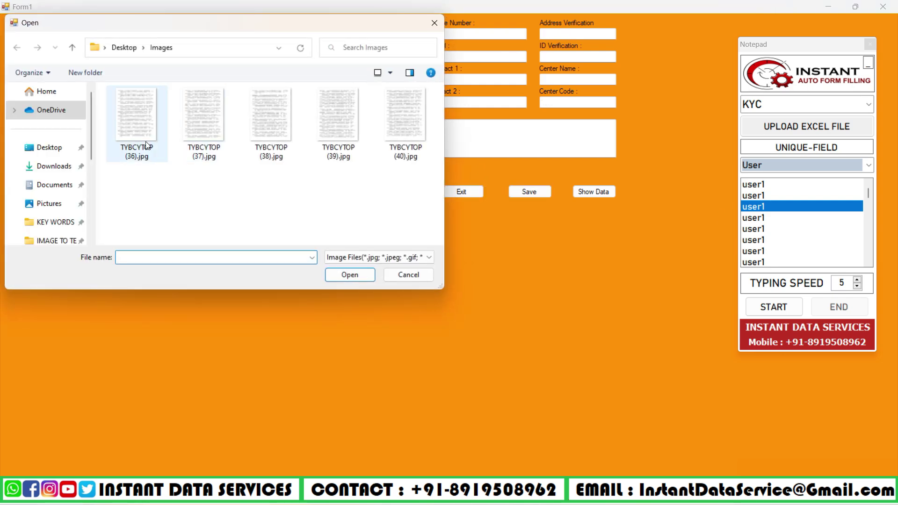
double_click(137, 120)
scroll(328, 290, down, 3)
click(772, 218)
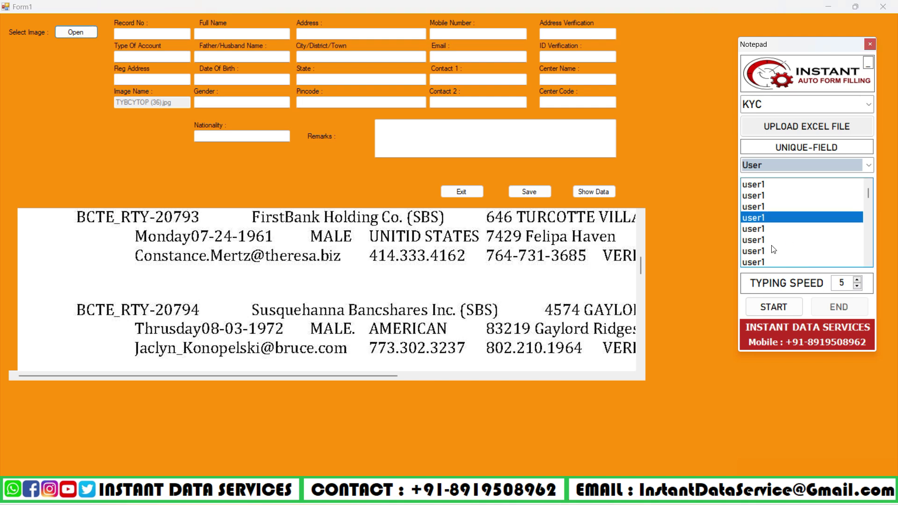
click(774, 307)
click(157, 34)
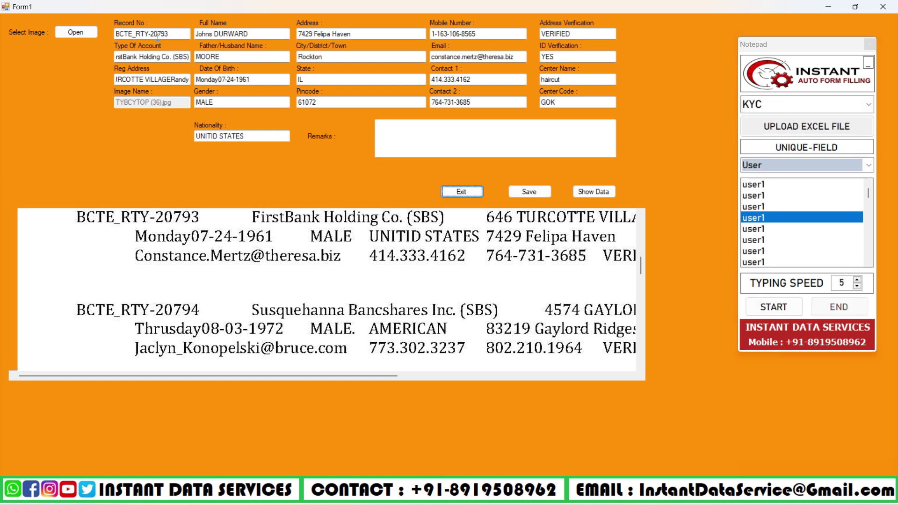
Save record BCTE_RTY-20793 and reload TYBCYTOP (36).jpg.
click(519, 188)
key(Return)
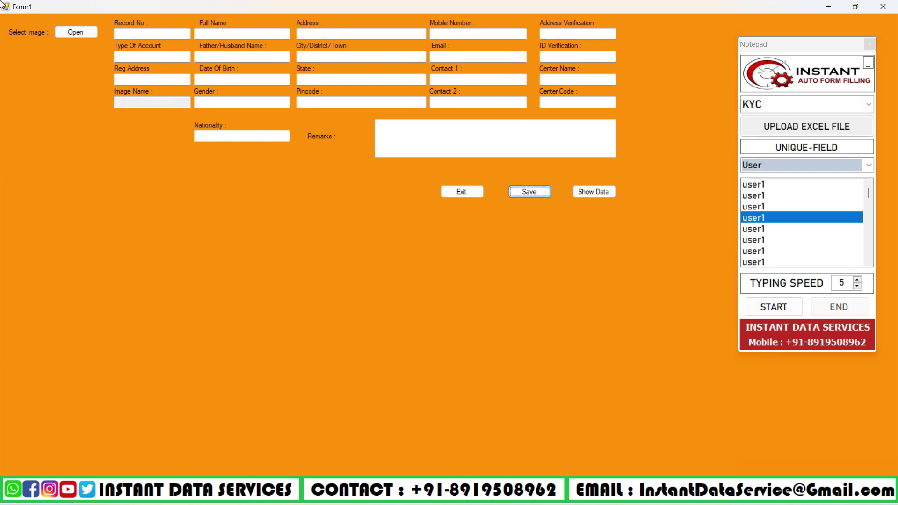
click(56, 32)
double_click(140, 133)
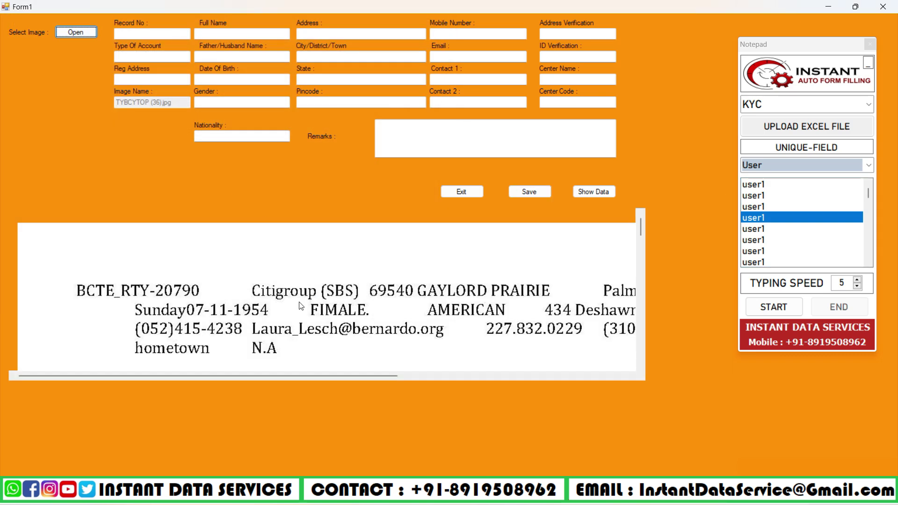
Auto-type the fifth record, BCTE_RTY-20794, with its bank and address details, and save it.
click(768, 225)
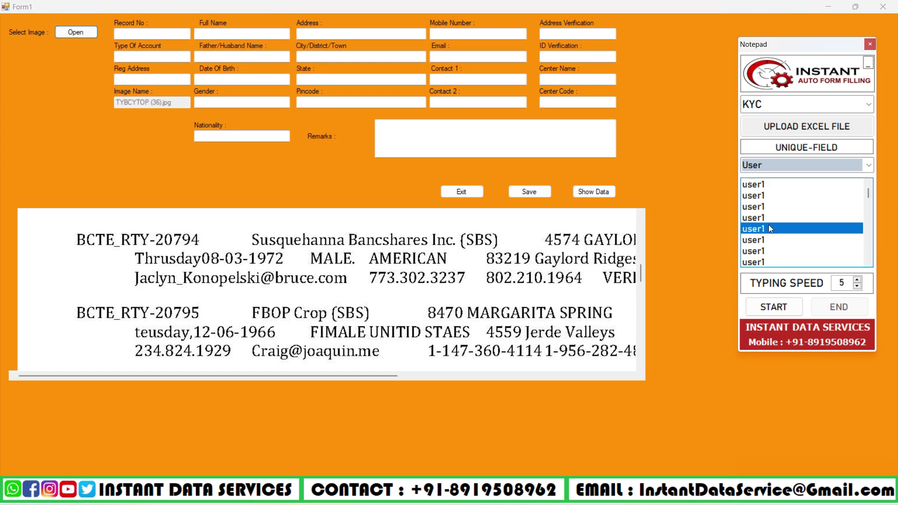
click(773, 307)
click(174, 36)
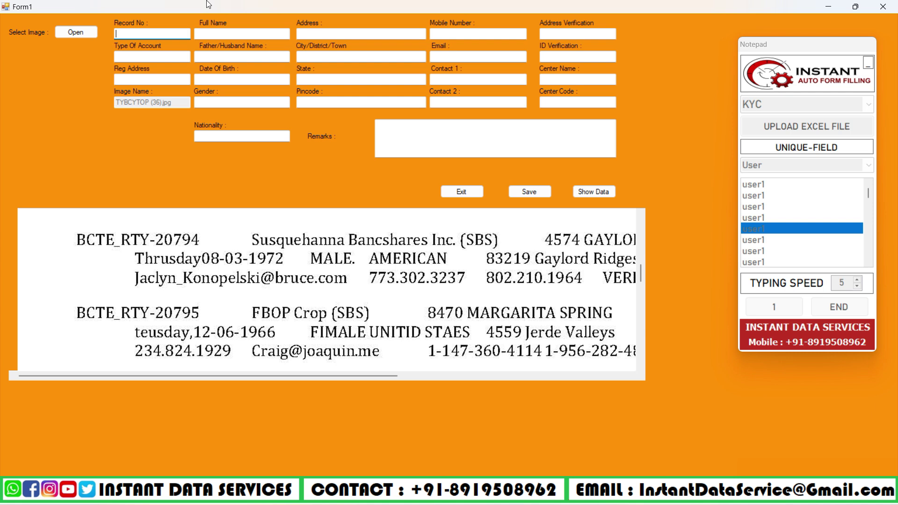
text(BCTE_RTY-20794)
key(Tab)
text(Susquehanna Bancshares Inc. )
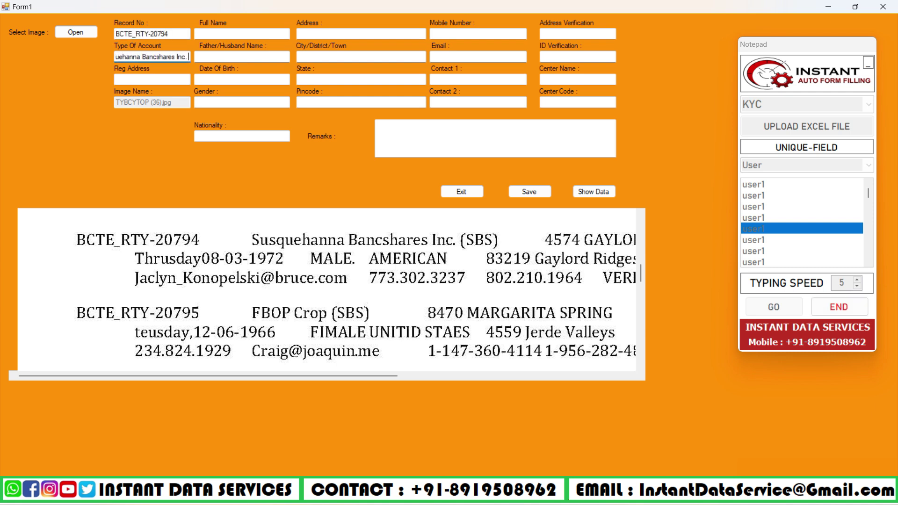
text((SBS))
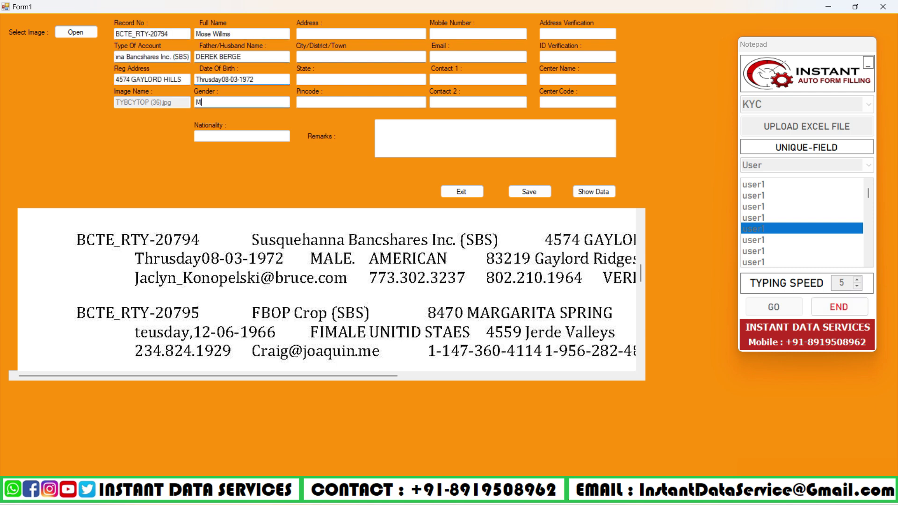
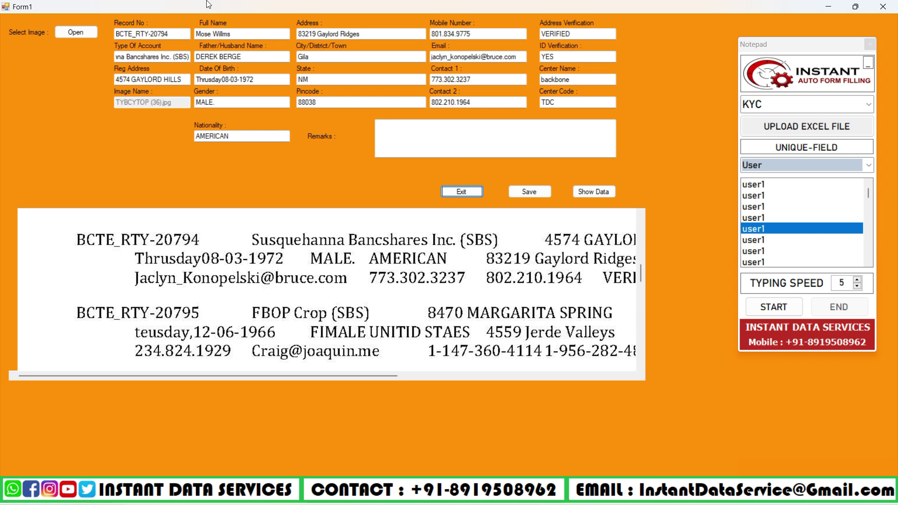
click(517, 194)
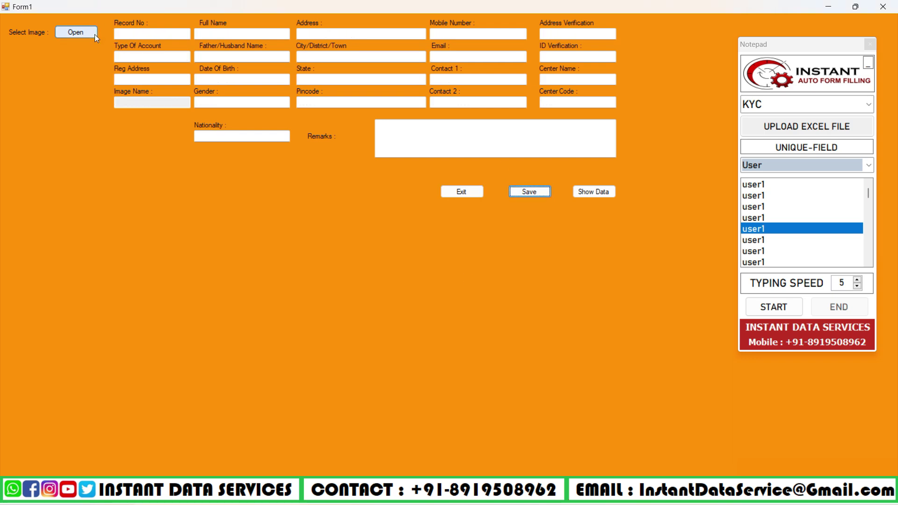
Reload TYBCYTOP (36).jpg, then auto-type and save record BCTE_RTY-20795.
click(95, 35)
double_click(143, 112)
scroll(321, 226, down, 10)
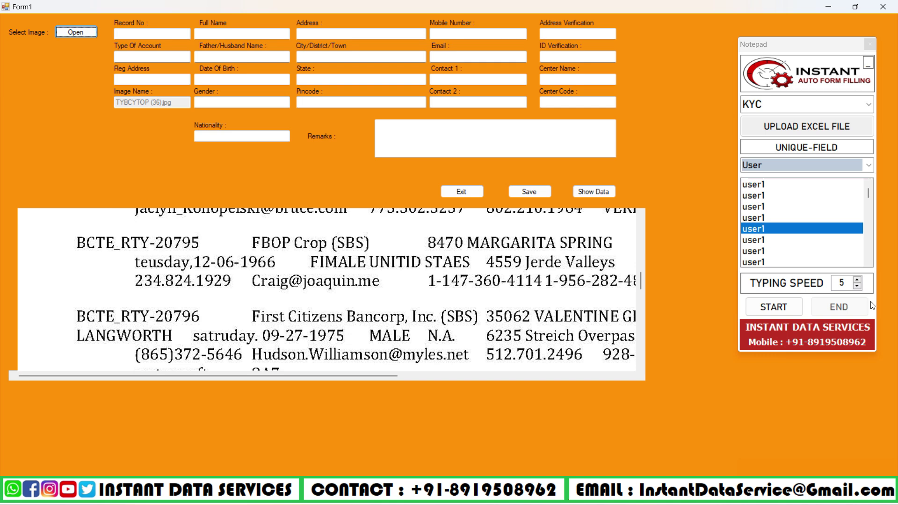
click(773, 307)
click(180, 34)
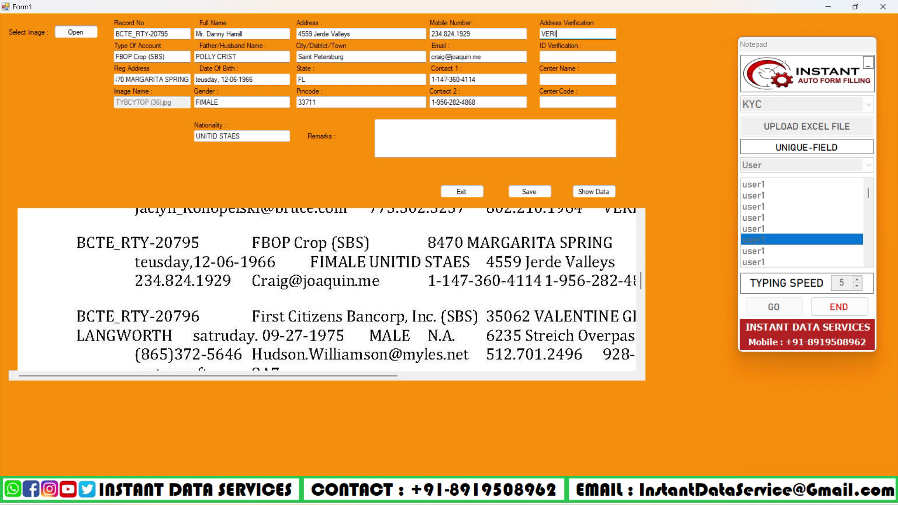
click(527, 192)
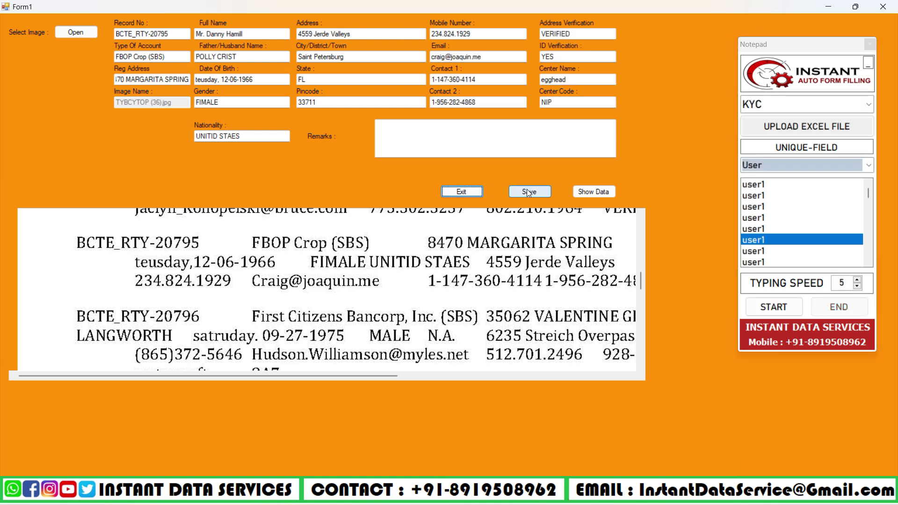
click(463, 280)
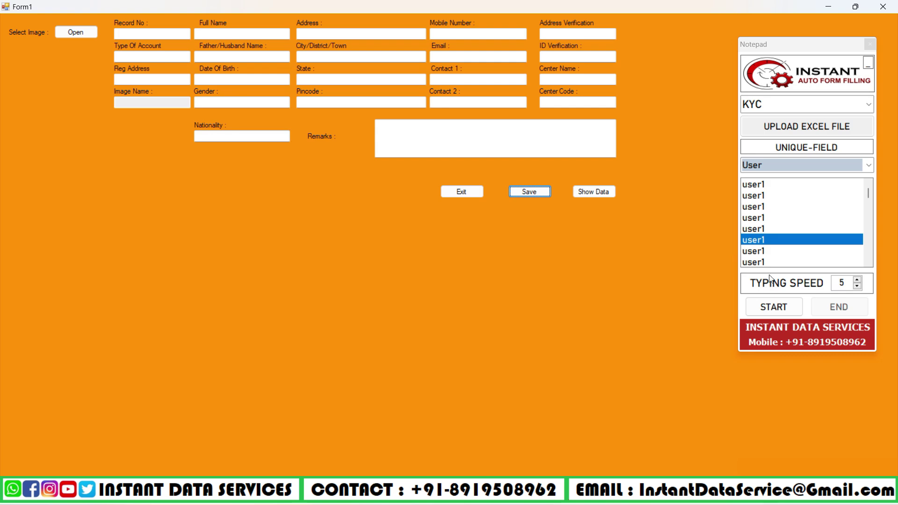
Reload TYBCYTOP (36).jpg and start auto-typing the next record, BCTE_RTY-20796.
click(75, 32)
double_click(136, 140)
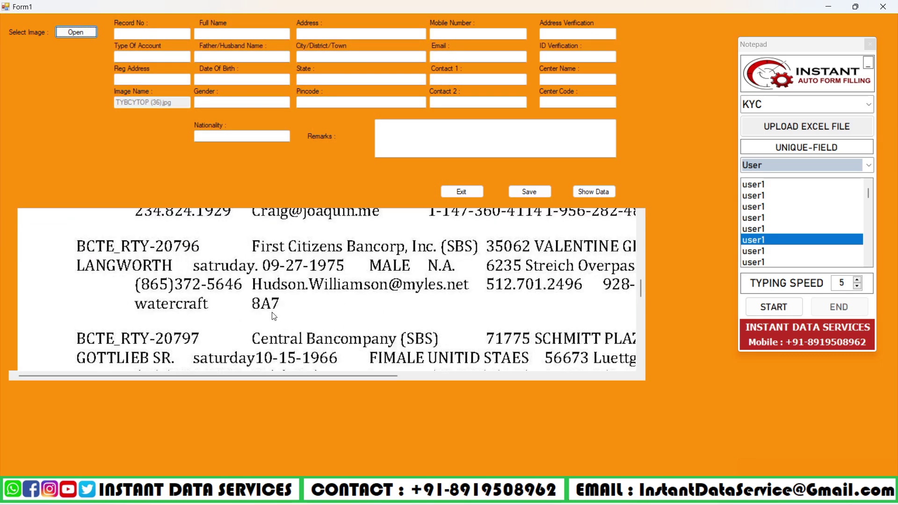
click(771, 255)
click(774, 306)
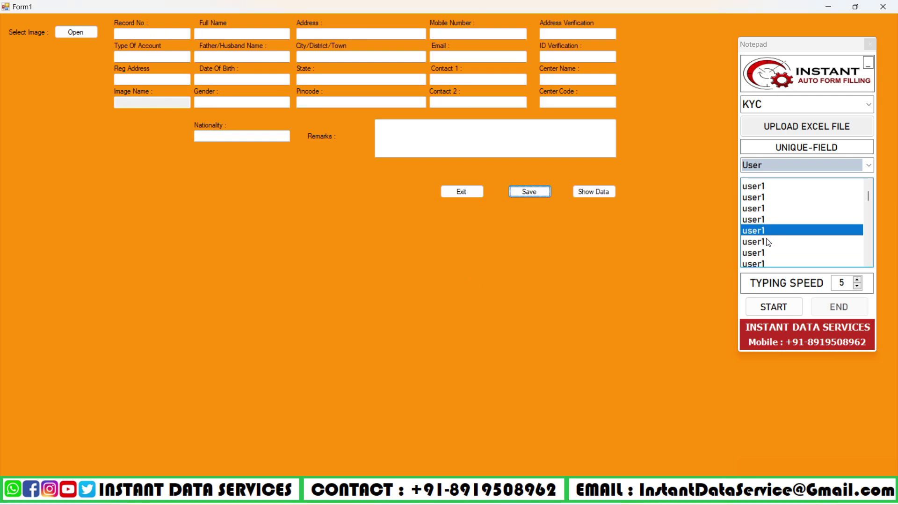
Auto-type record BCTE_RTY-20797 into the form and save it.
click(770, 232)
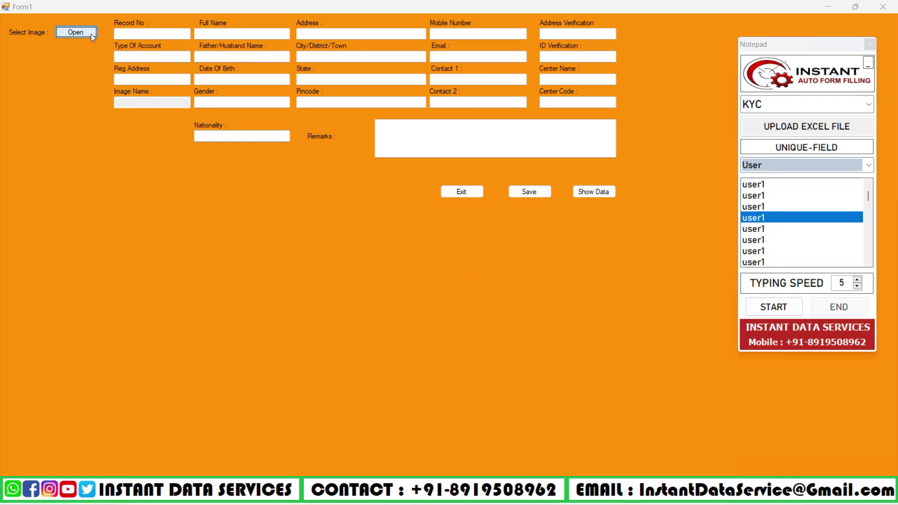
scroll(244, 283, down, 10)
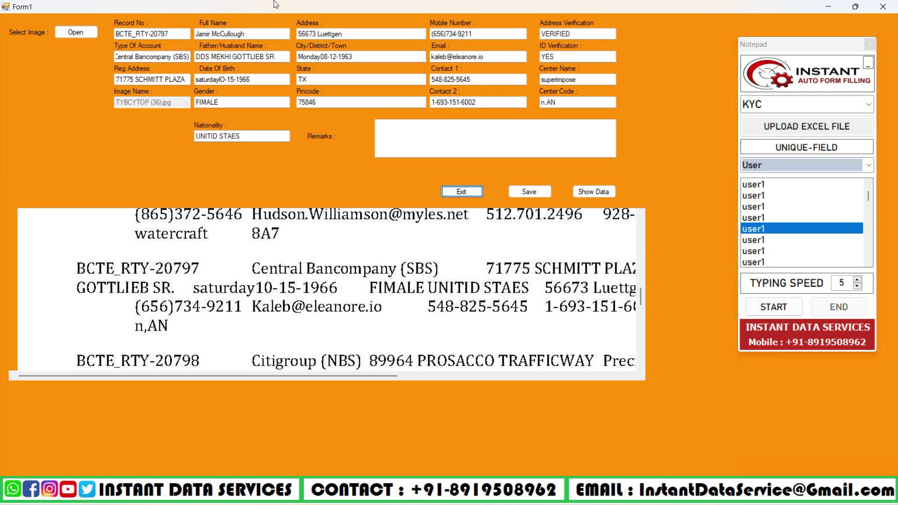
click(546, 190)
key(Return)
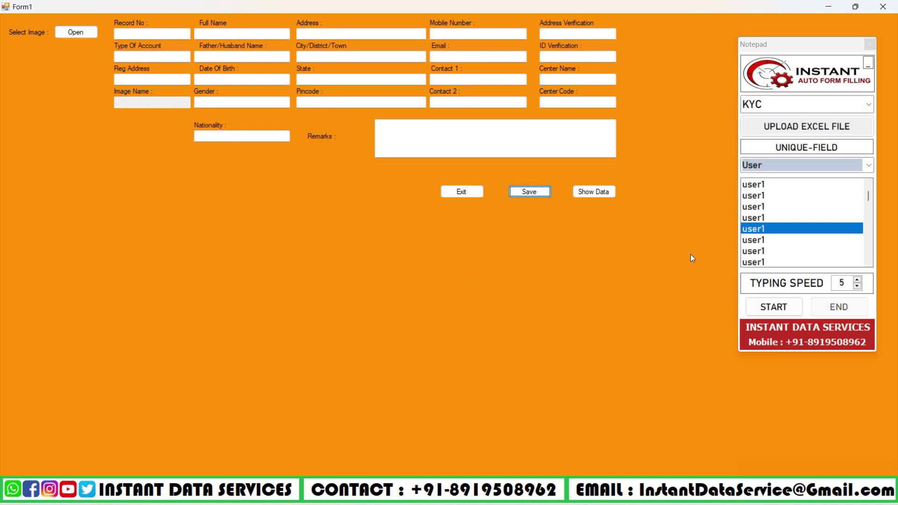
Reload TYBCYTOP (36).jpg, then auto-type and save record BCTE_RTY-20798.
click(76, 32)
double_click(202, 113)
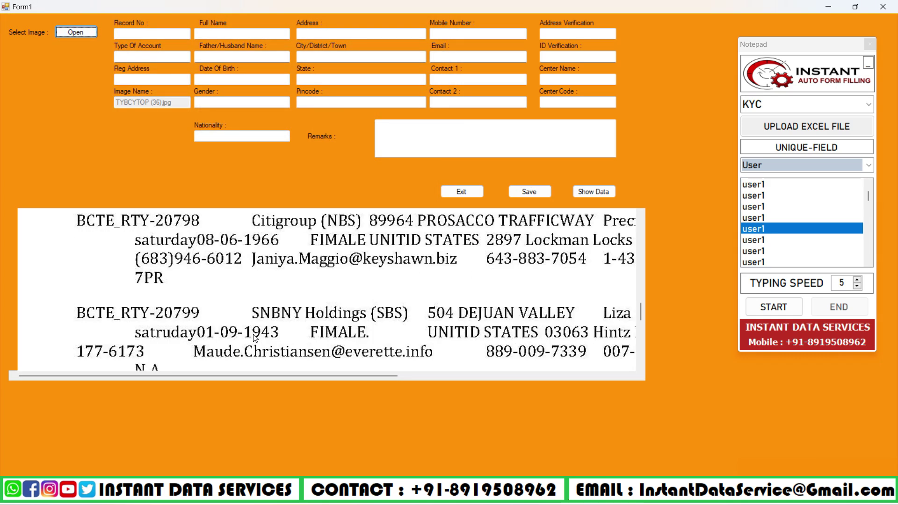
click(774, 306)
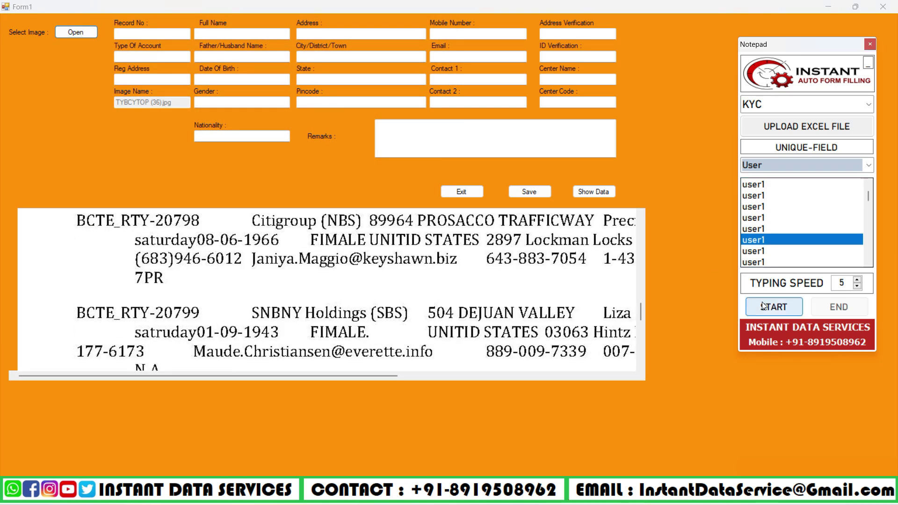
click(140, 35)
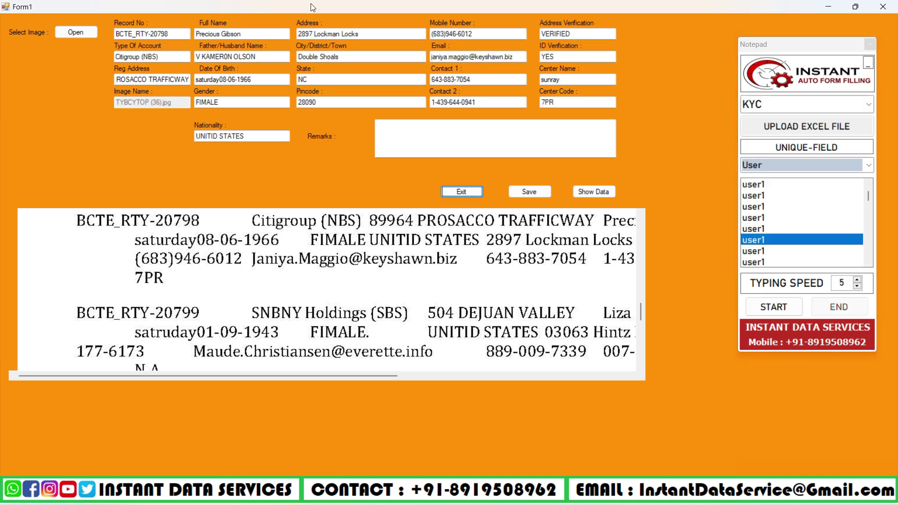
click(529, 192)
click(482, 281)
Reload TYBCYTOP (36).jpg, then auto-type and save record BCTE_RTY-20799.
click(75, 32)
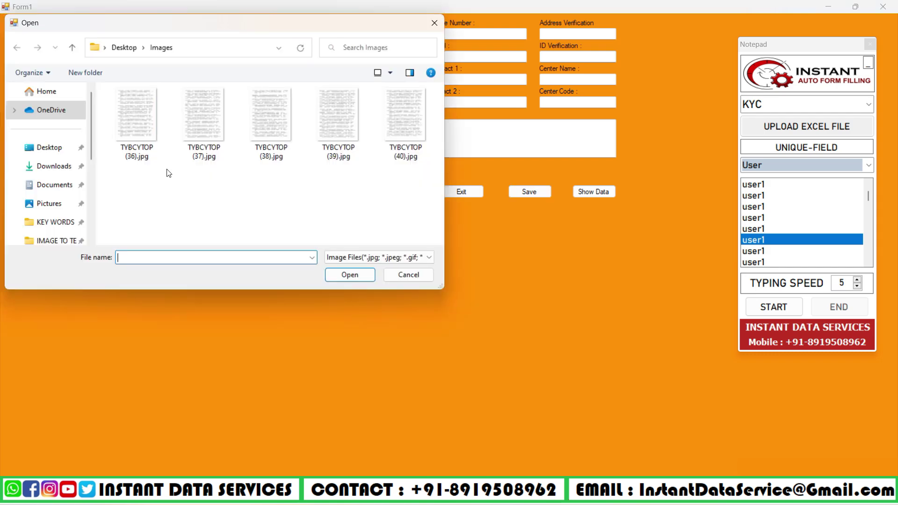
double_click(136, 116)
scroll(273, 247, down, 15)
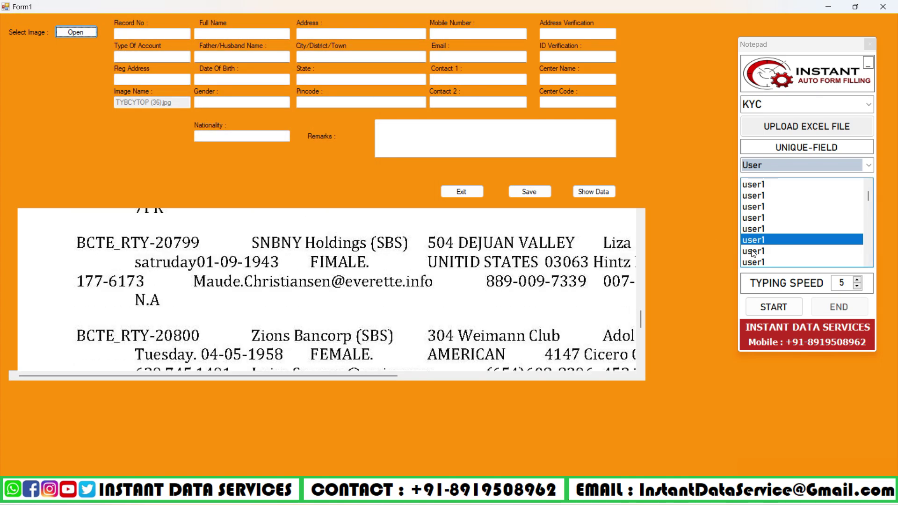
click(773, 306)
click(152, 34)
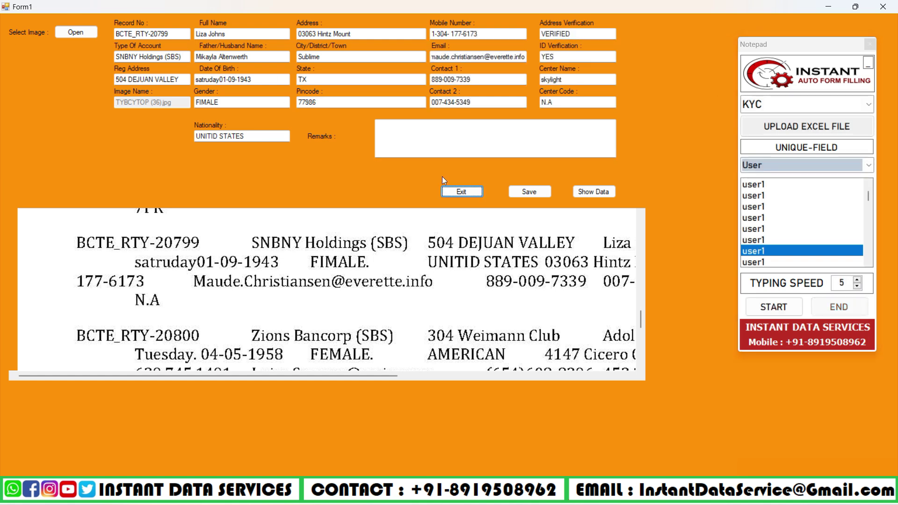
click(522, 192)
Show the saved-data table listing BCTE_RTY-20790 through 20799 with Total Count 10.
click(472, 281)
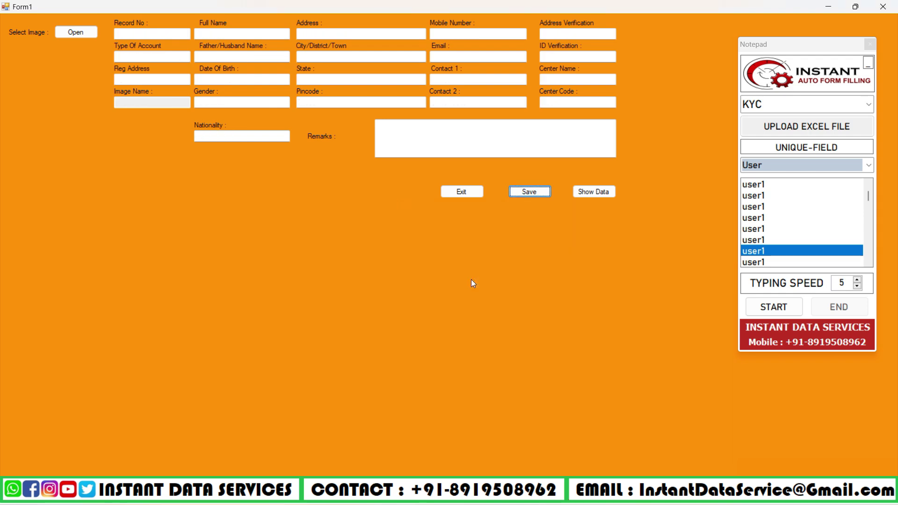
click(584, 192)
click(593, 196)
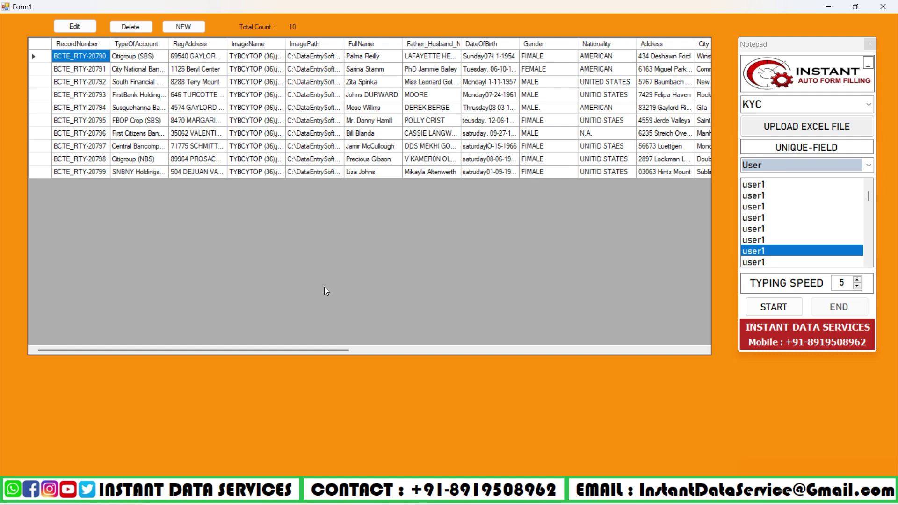
drag(338, 352, 269, 332)
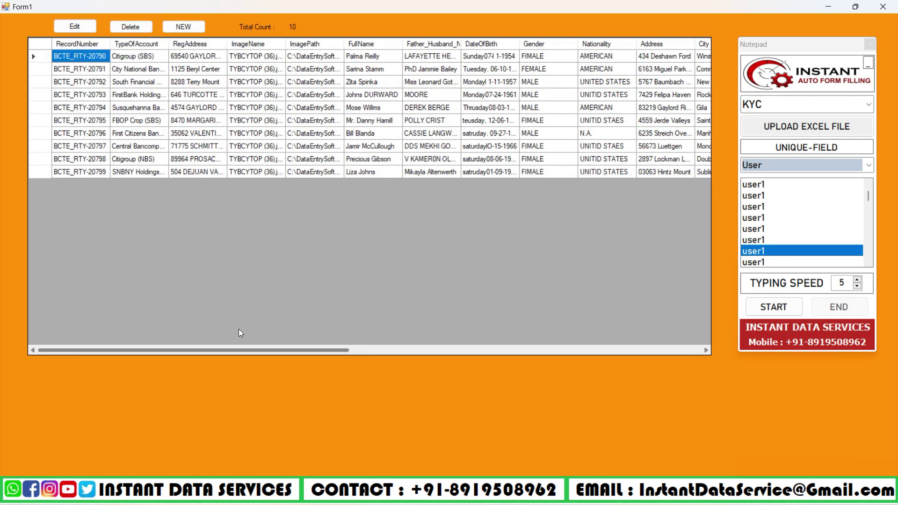